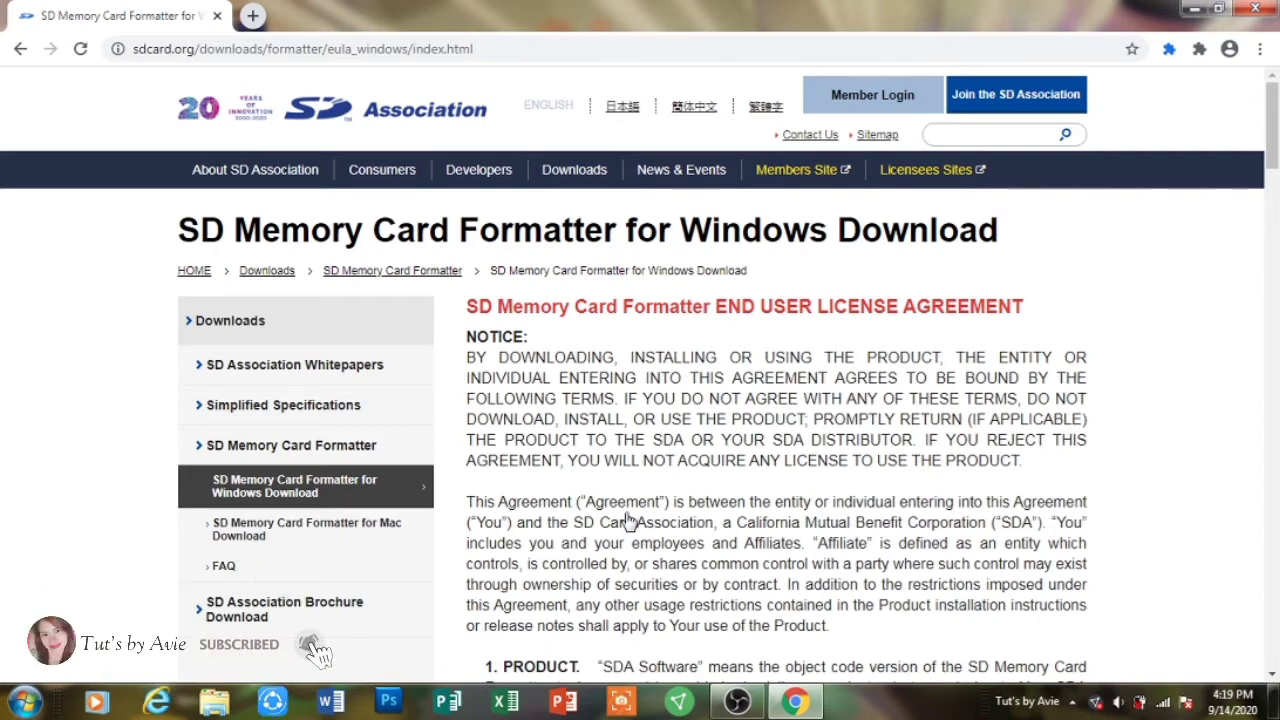
Accept the SD Memory Card Formatter end user license agreement to download the Windows version
scroll(692, 418, down, 10)
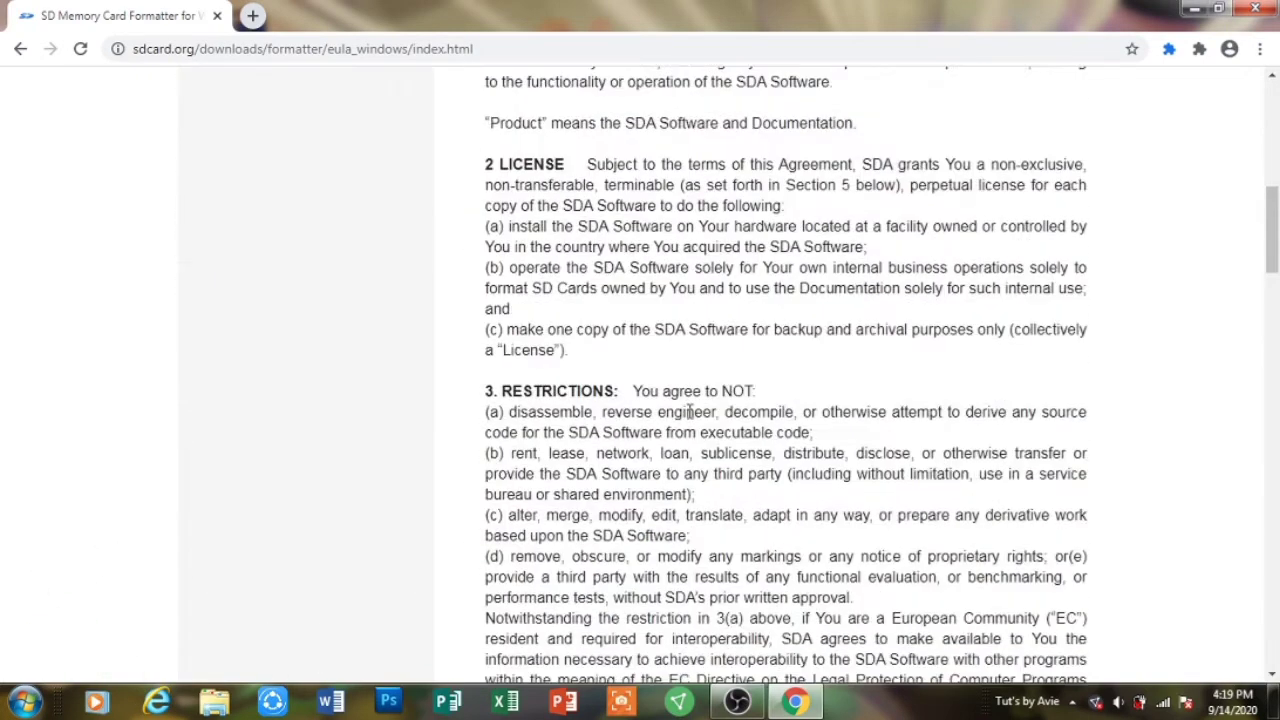
scroll(690, 412, down, 15)
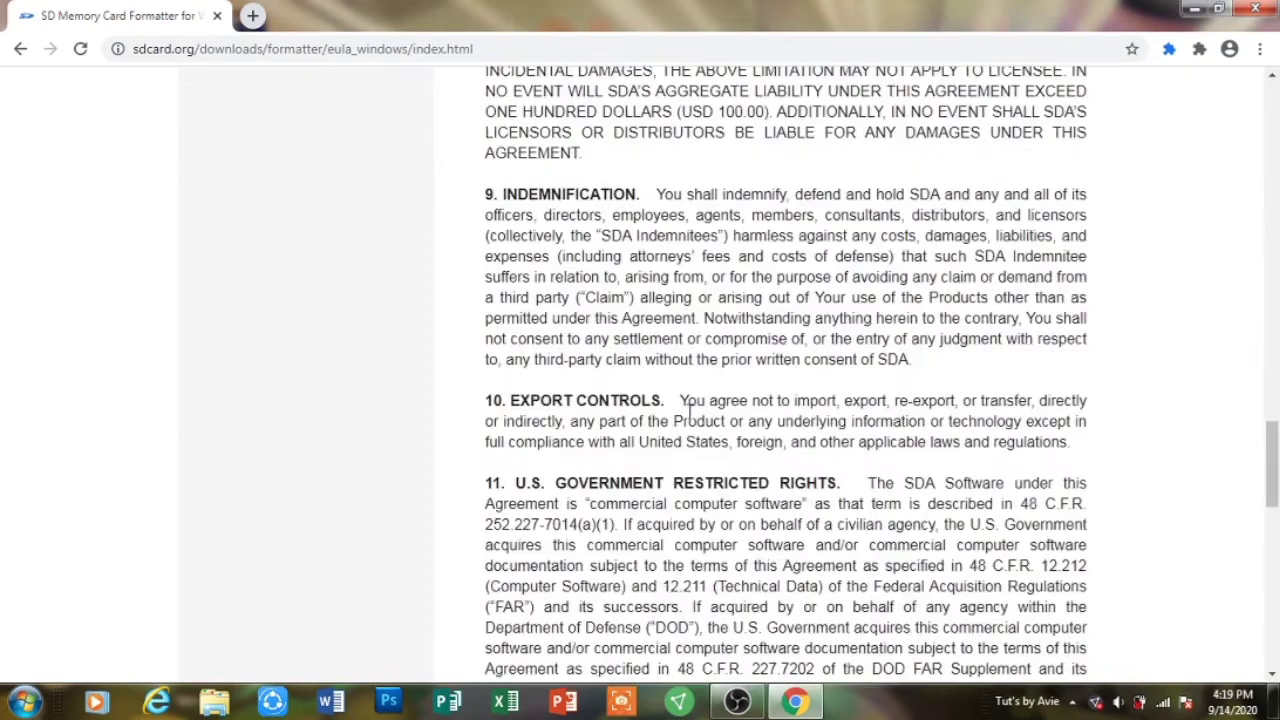
scroll(689, 412, down, 8)
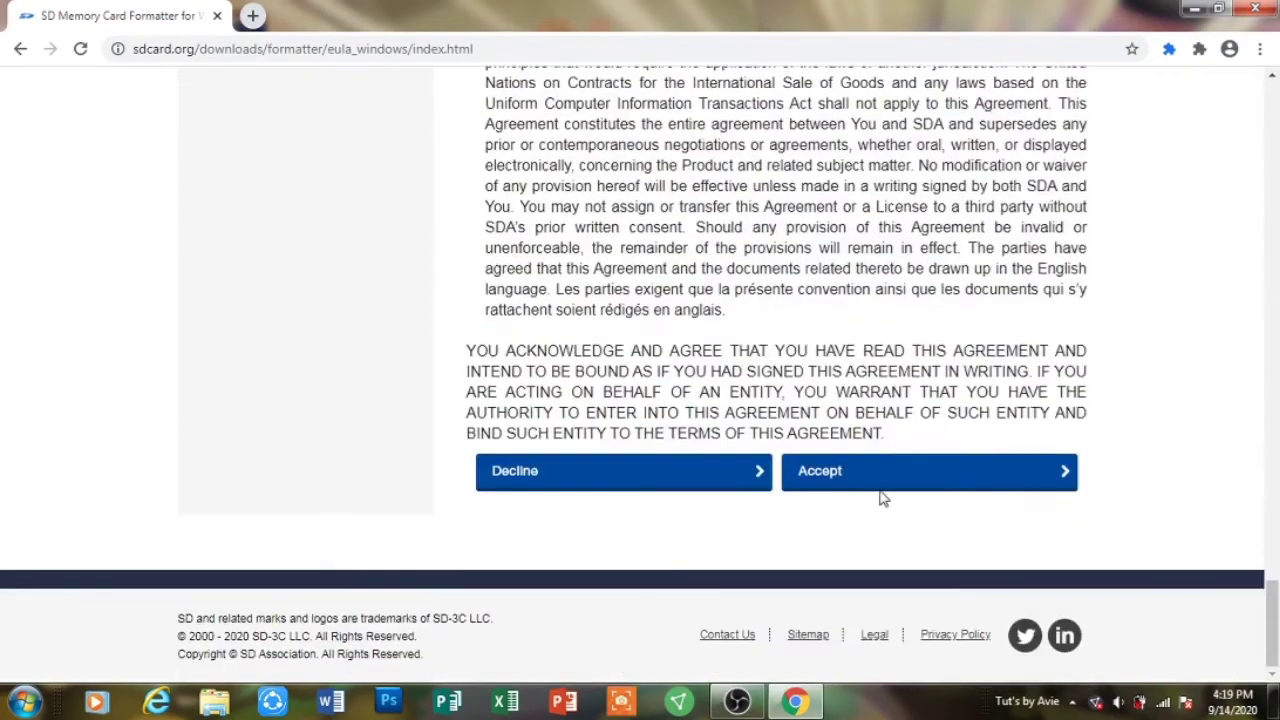
click(887, 489)
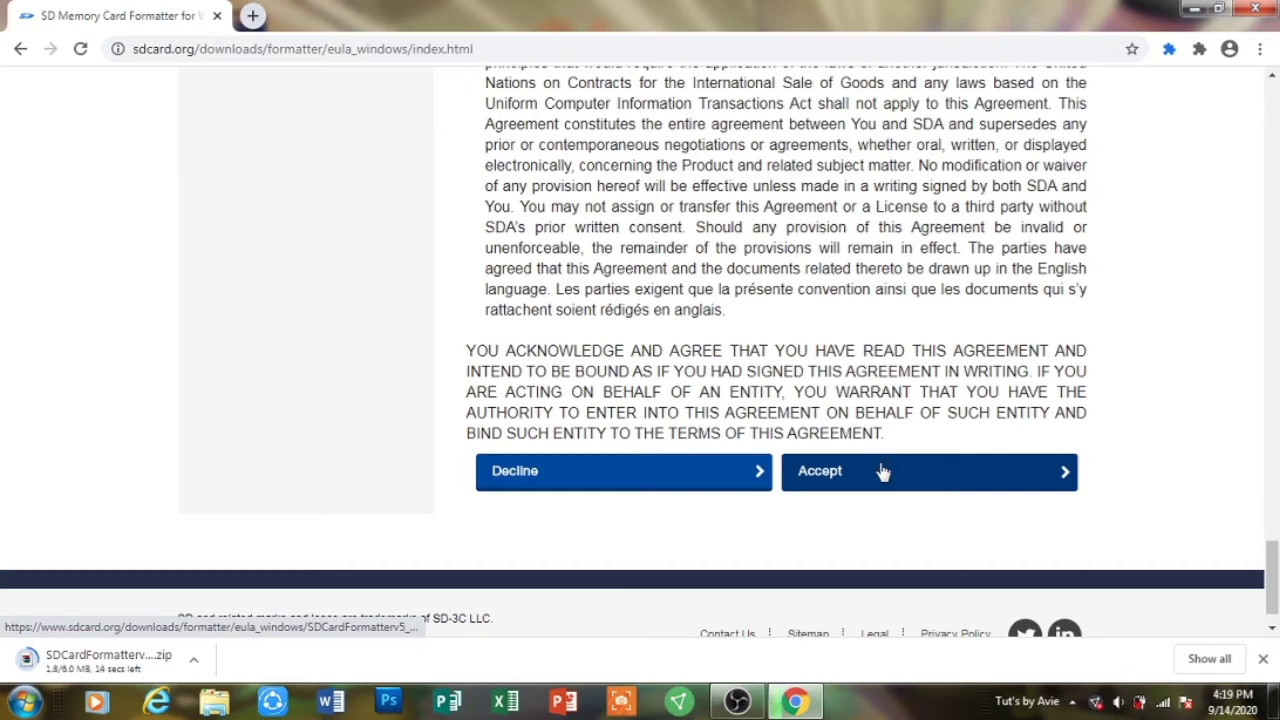
click(920, 478)
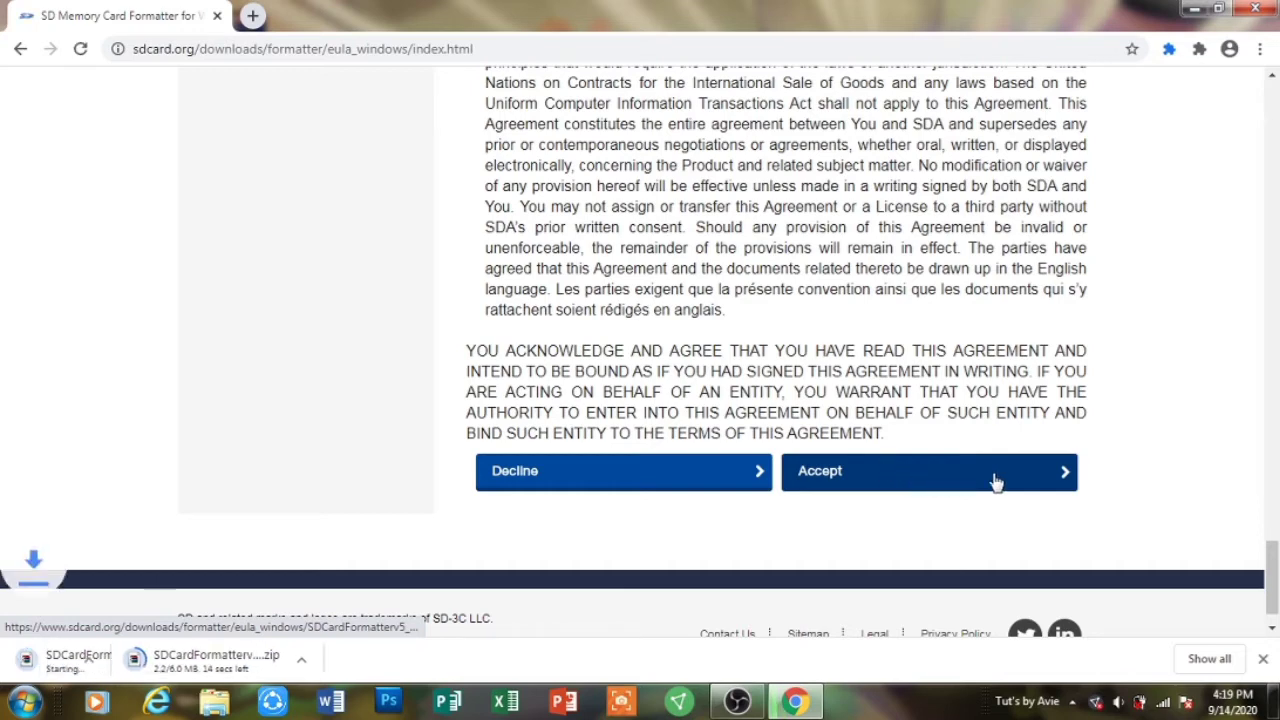
click(405, 659)
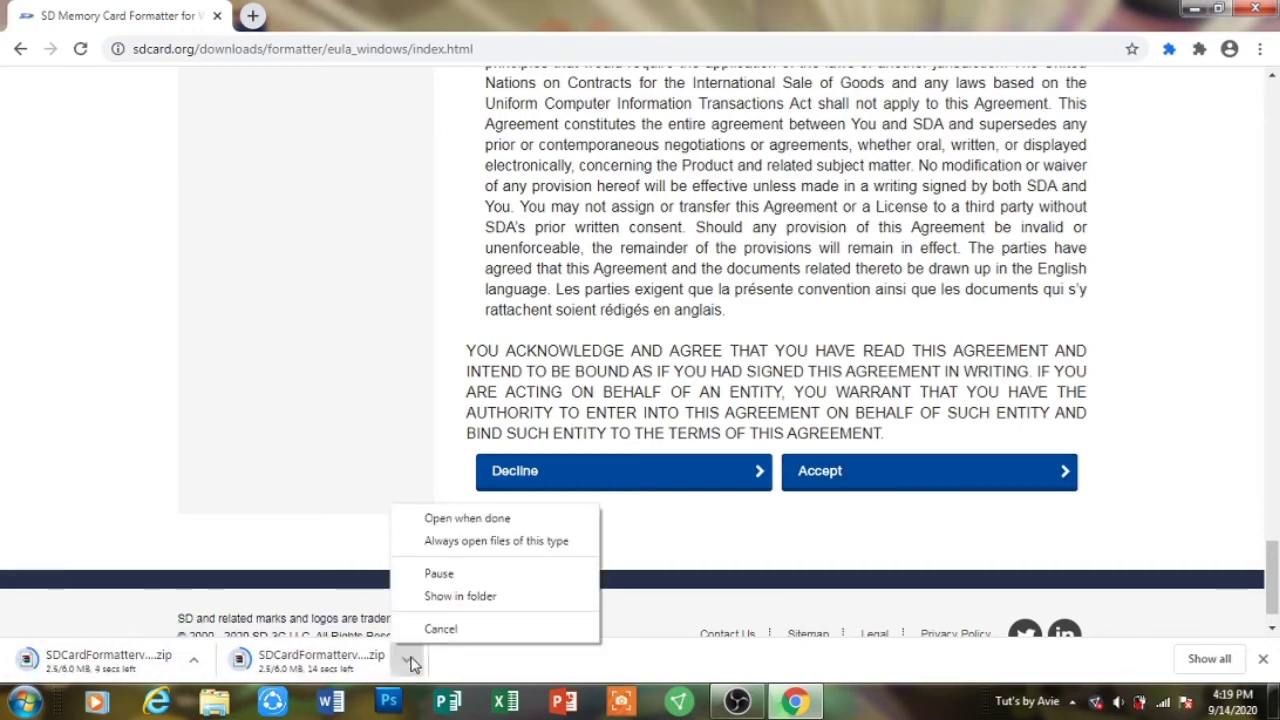
click(441, 637)
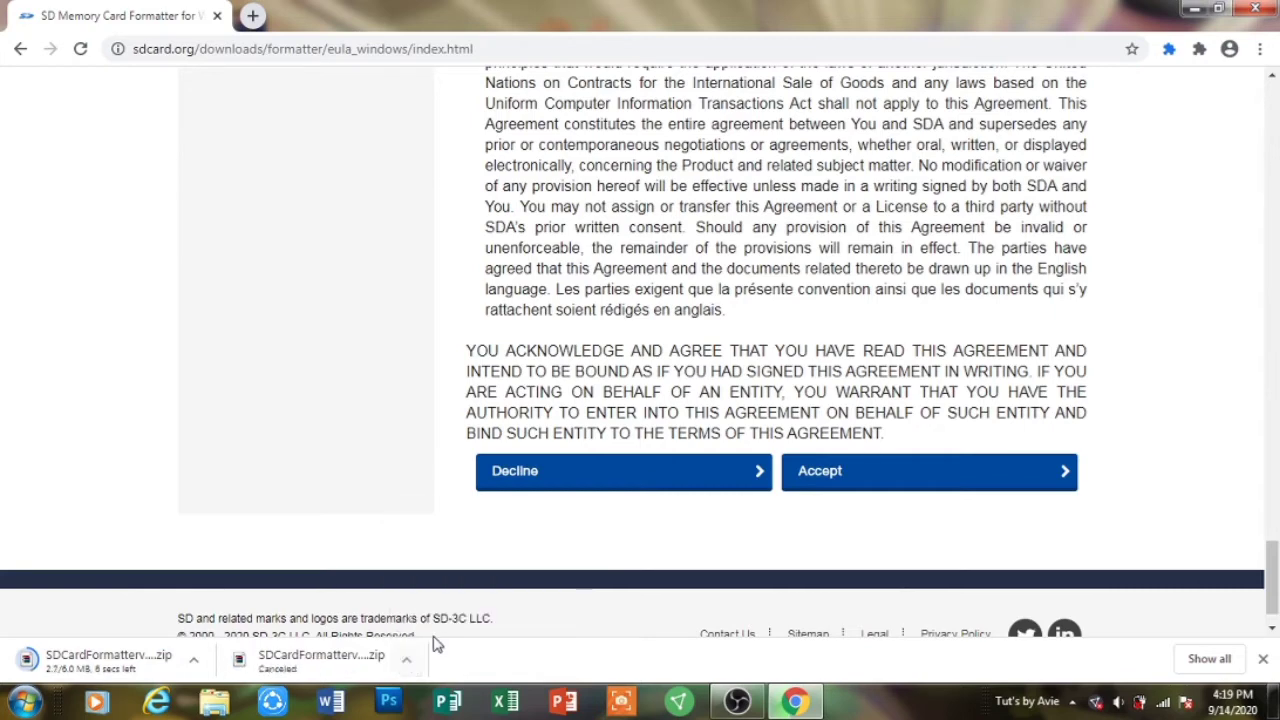
click(405, 662)
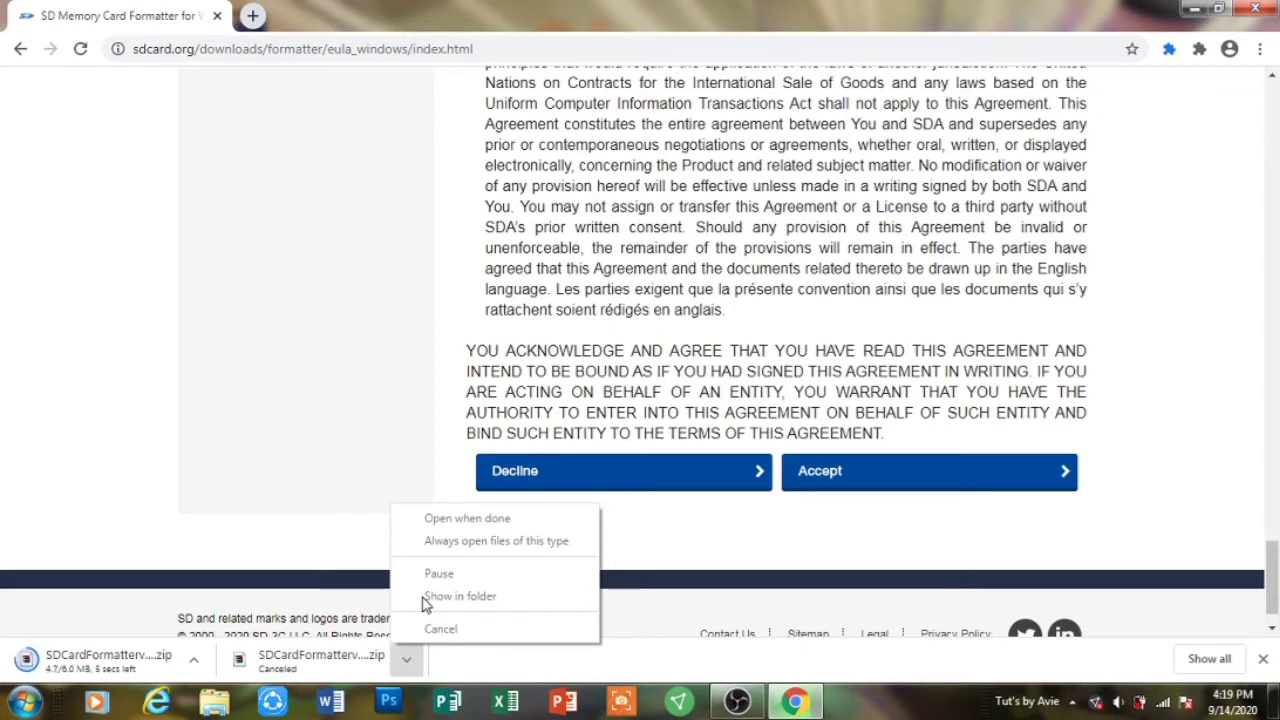
Open the downloaded SDCardFormatterv5_WinEN zip and run the SD Card Formatter installer from its folder
click(186, 663)
click(191, 662)
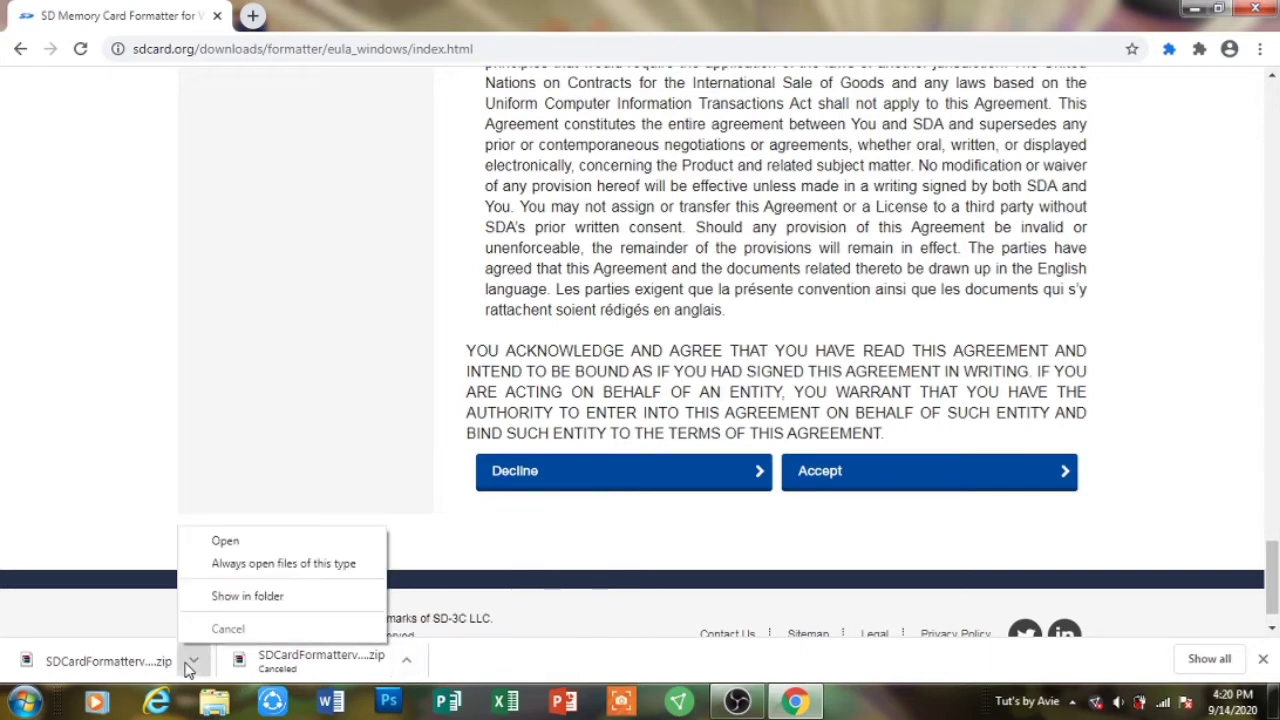
click(226, 541)
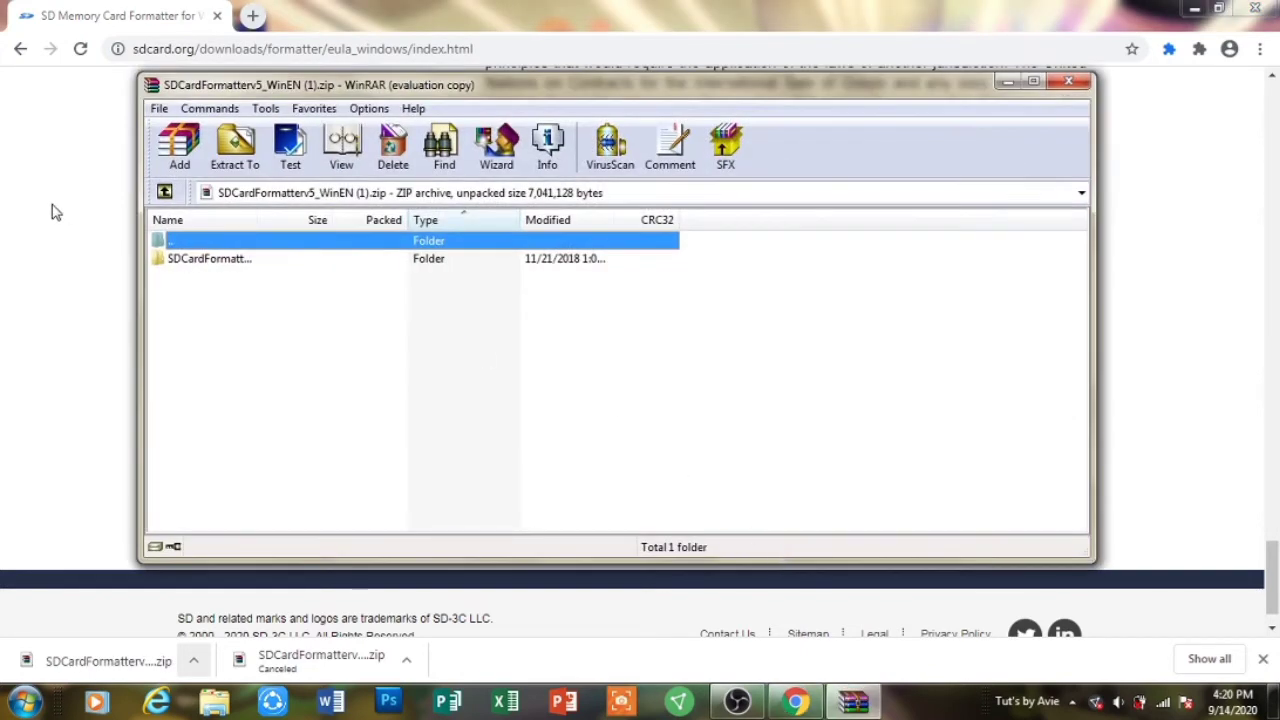
double_click(177, 266)
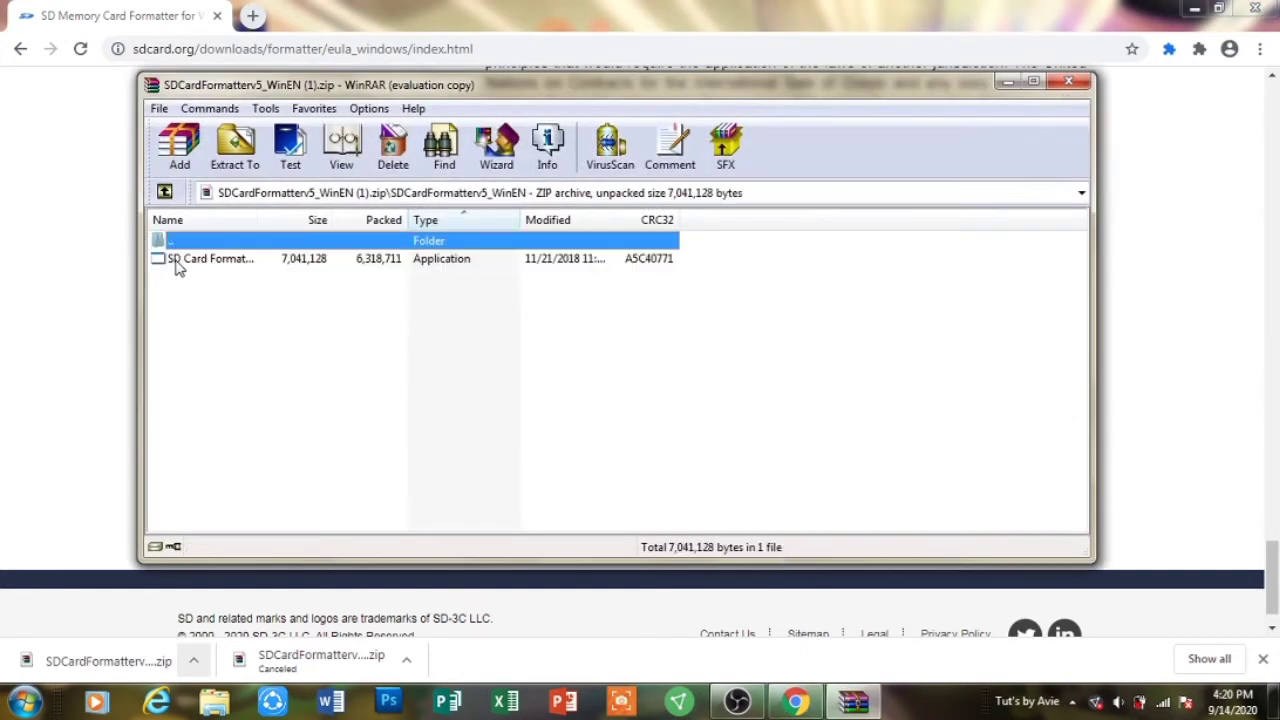
double_click(228, 263)
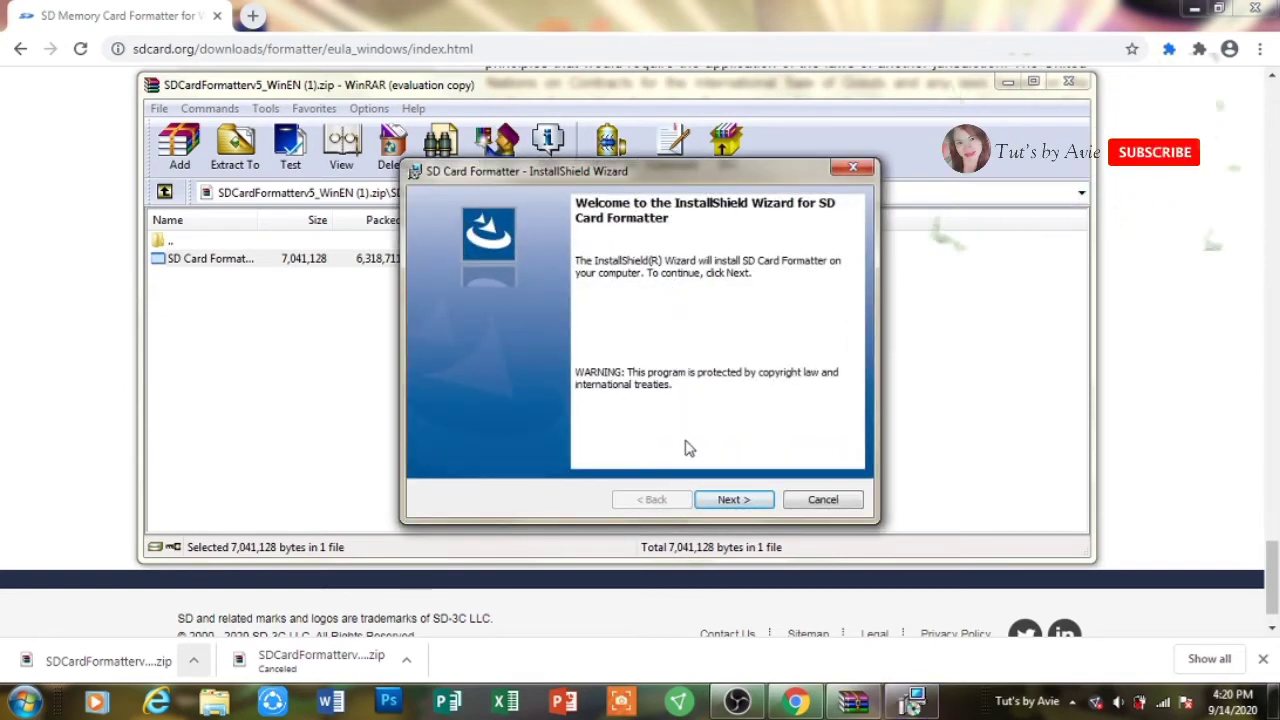
Install SD Card Formatter in the default folder, accepting the license terms, and finish setup with the program set to launch
click(729, 500)
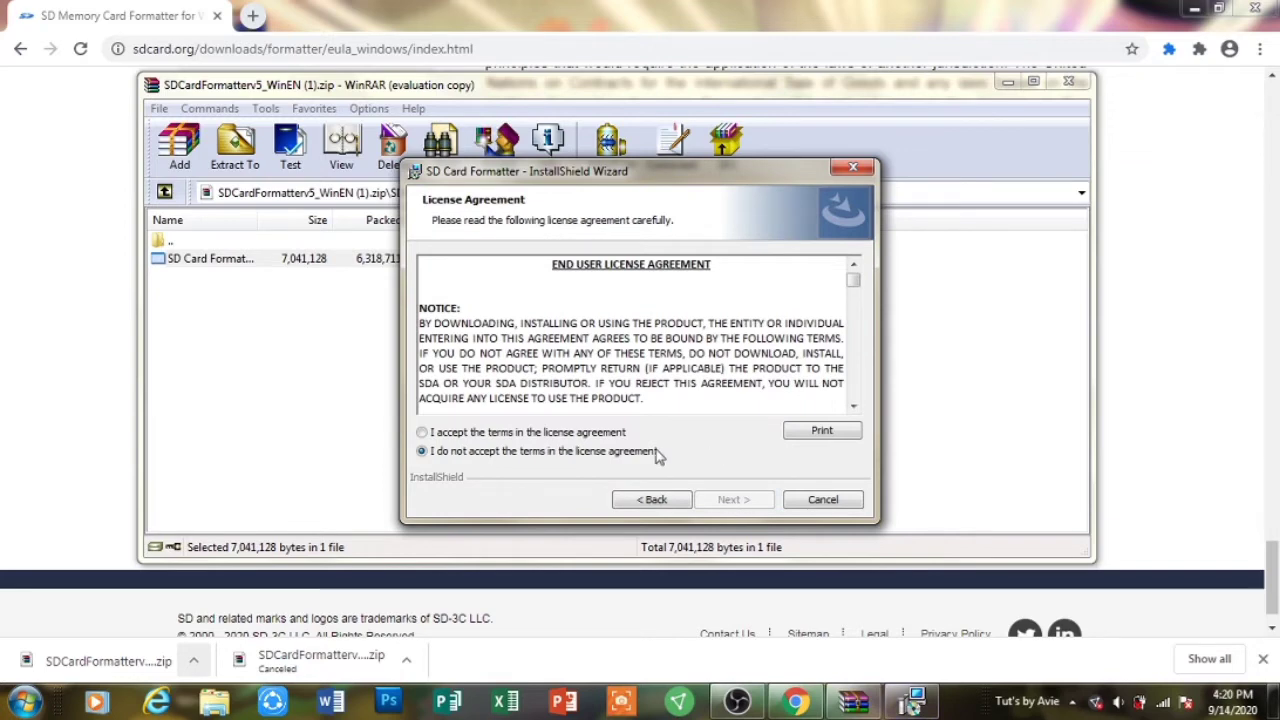
click(424, 433)
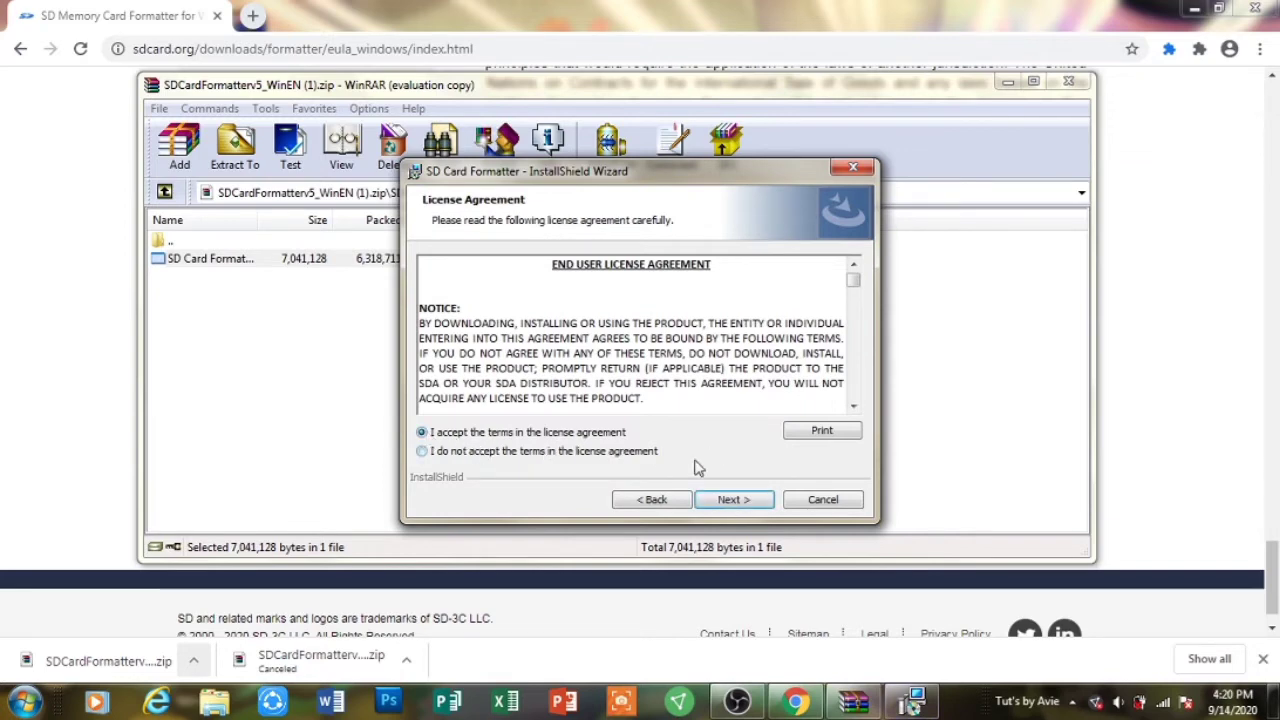
click(731, 503)
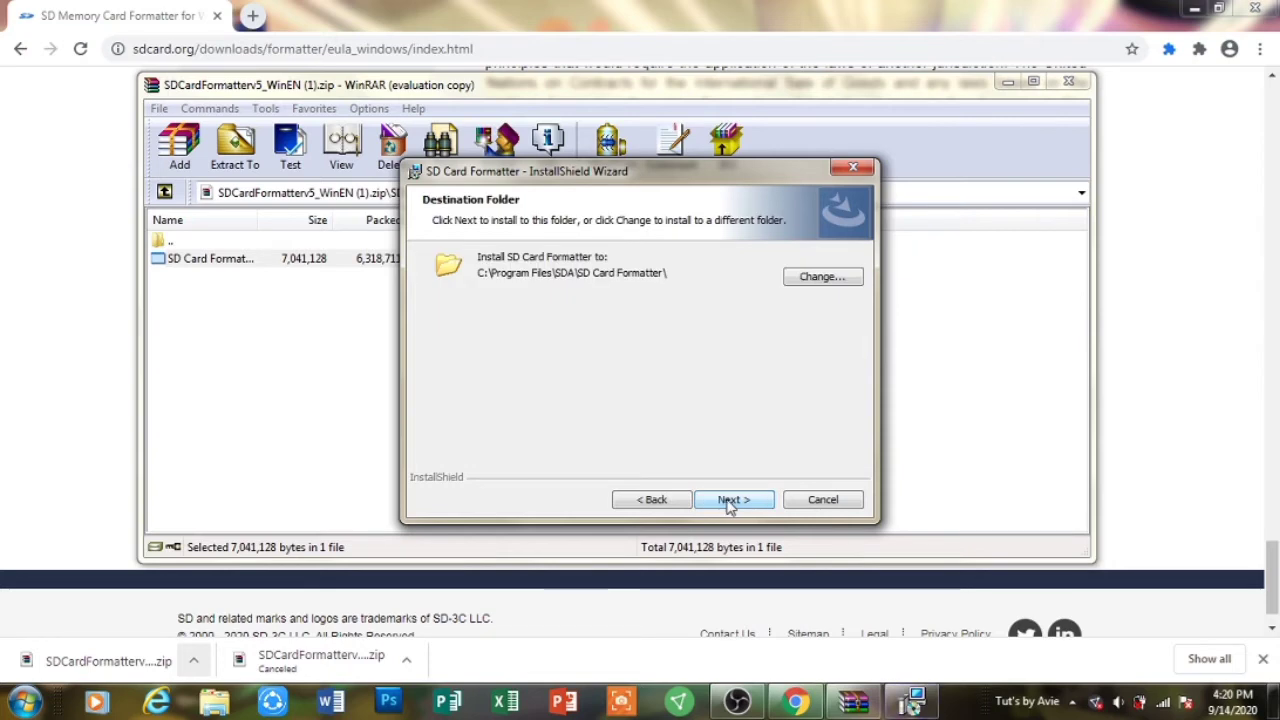
click(731, 500)
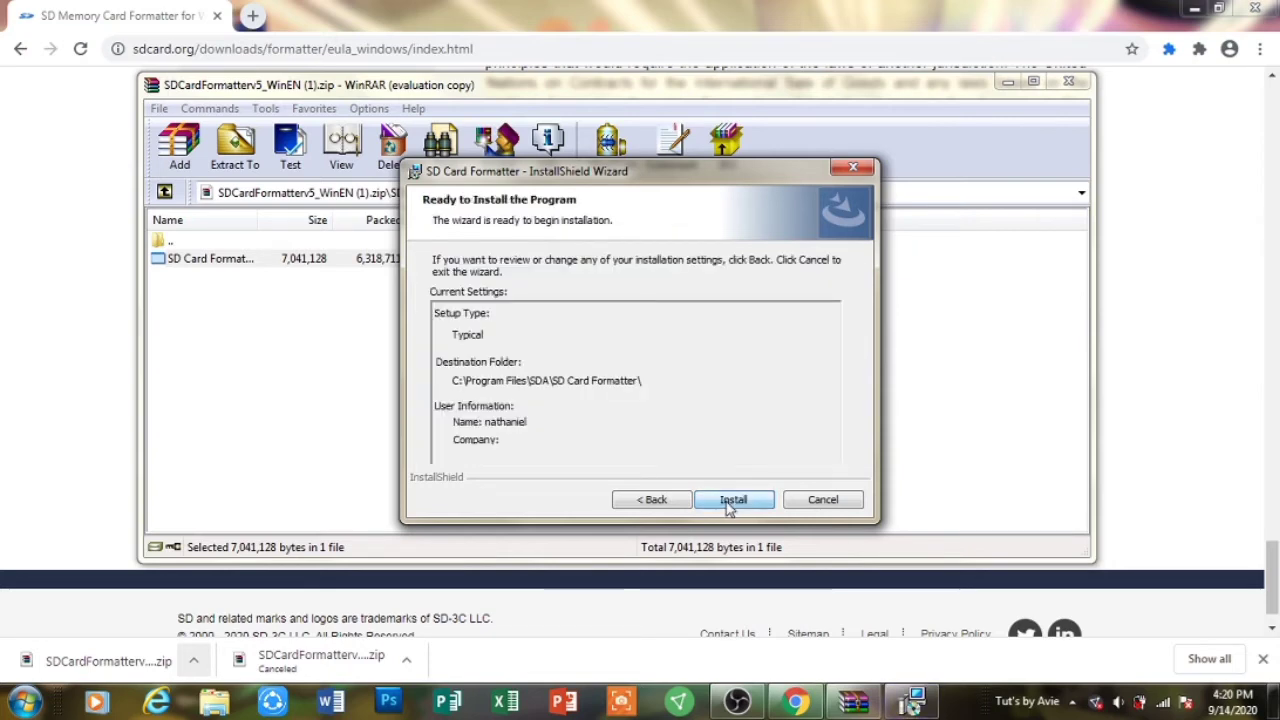
click(731, 500)
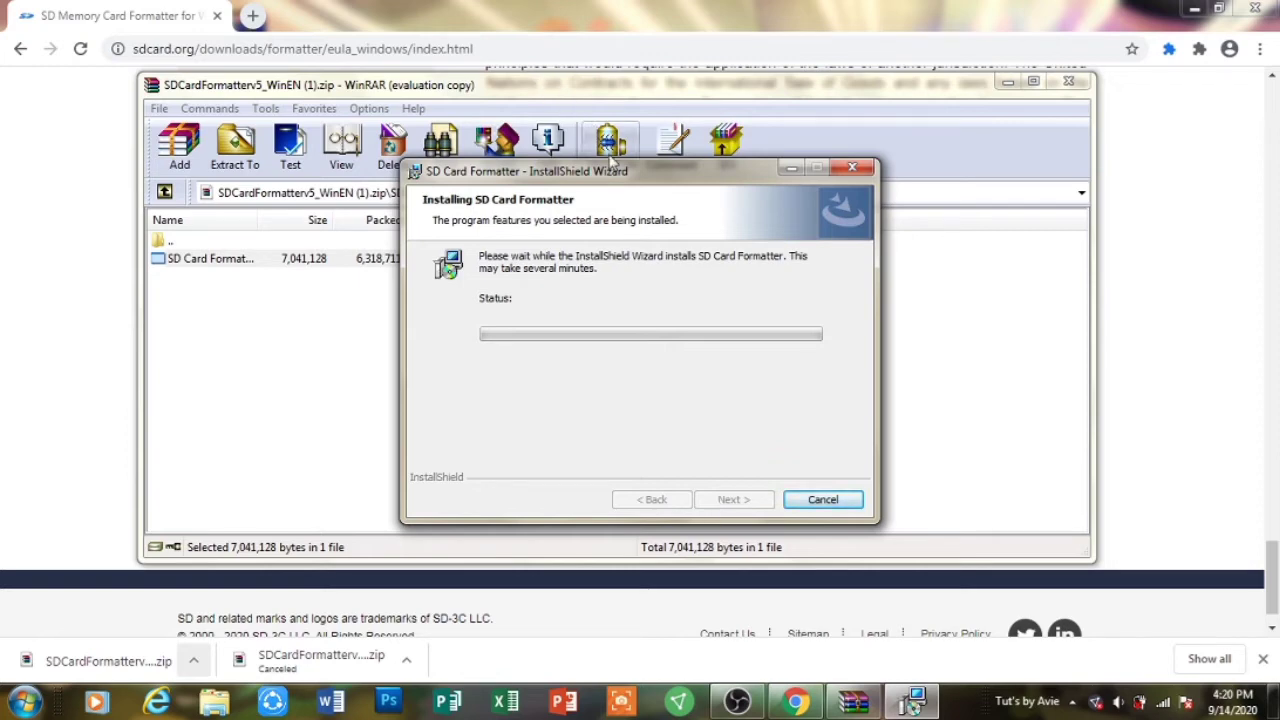
drag(630, 176, 684, 148)
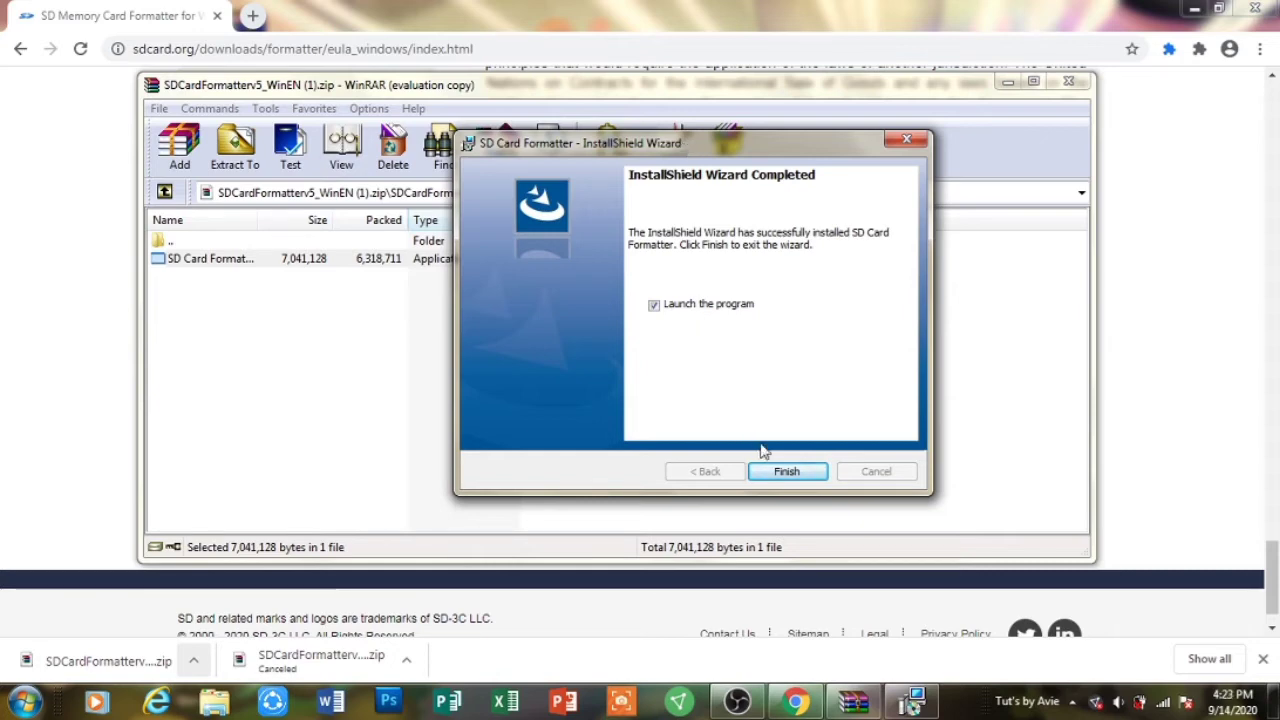
click(787, 474)
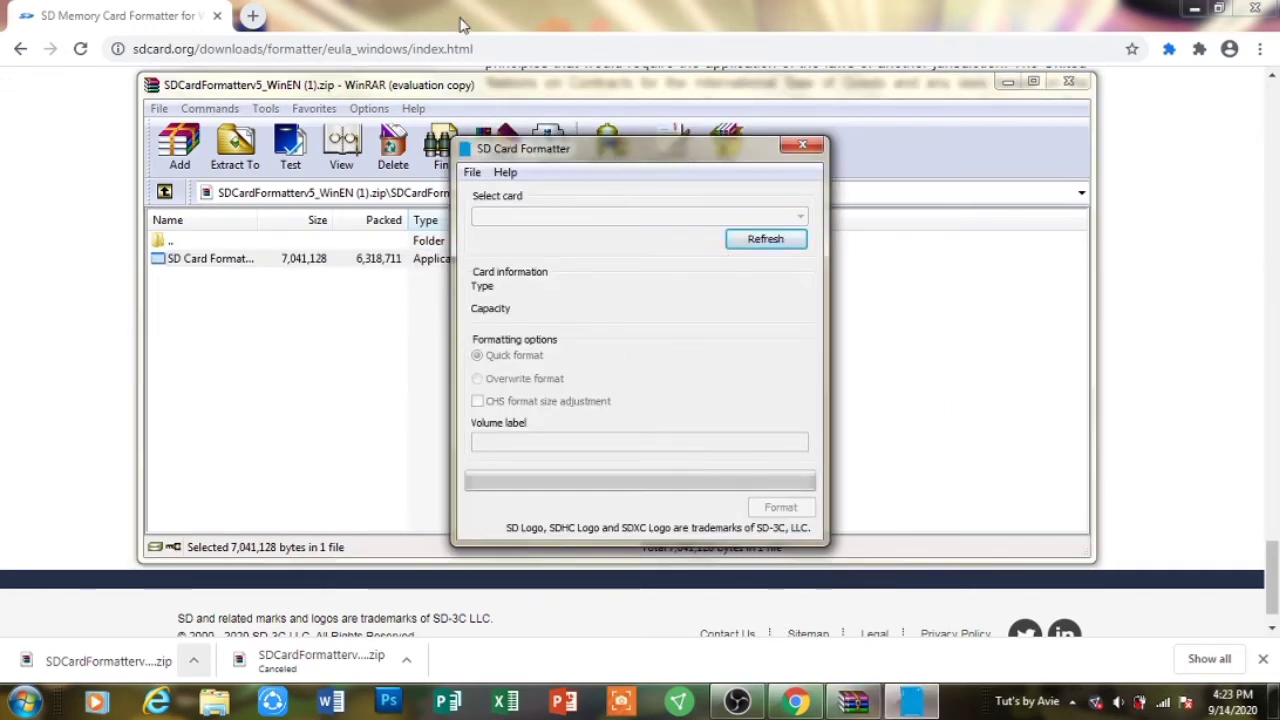
Close the SD Card Formatter program and the WinRAR archive, returning to the download page in the browser
click(801, 147)
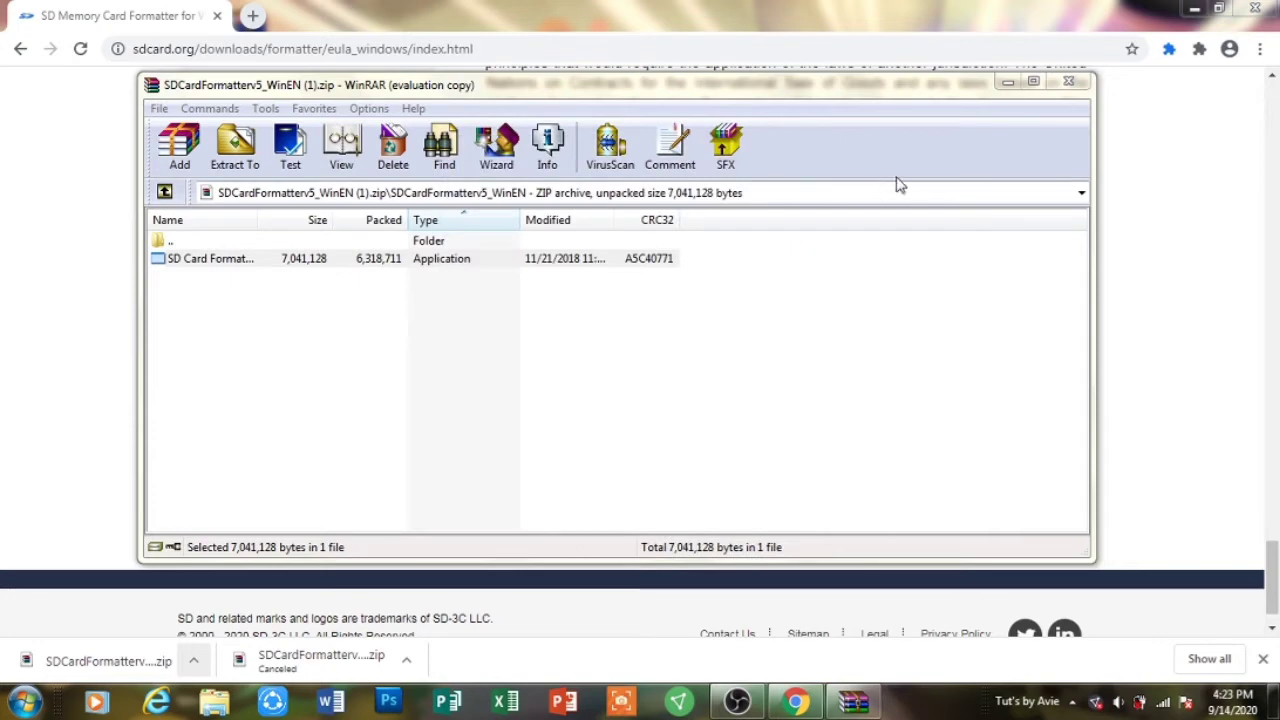
click(1068, 84)
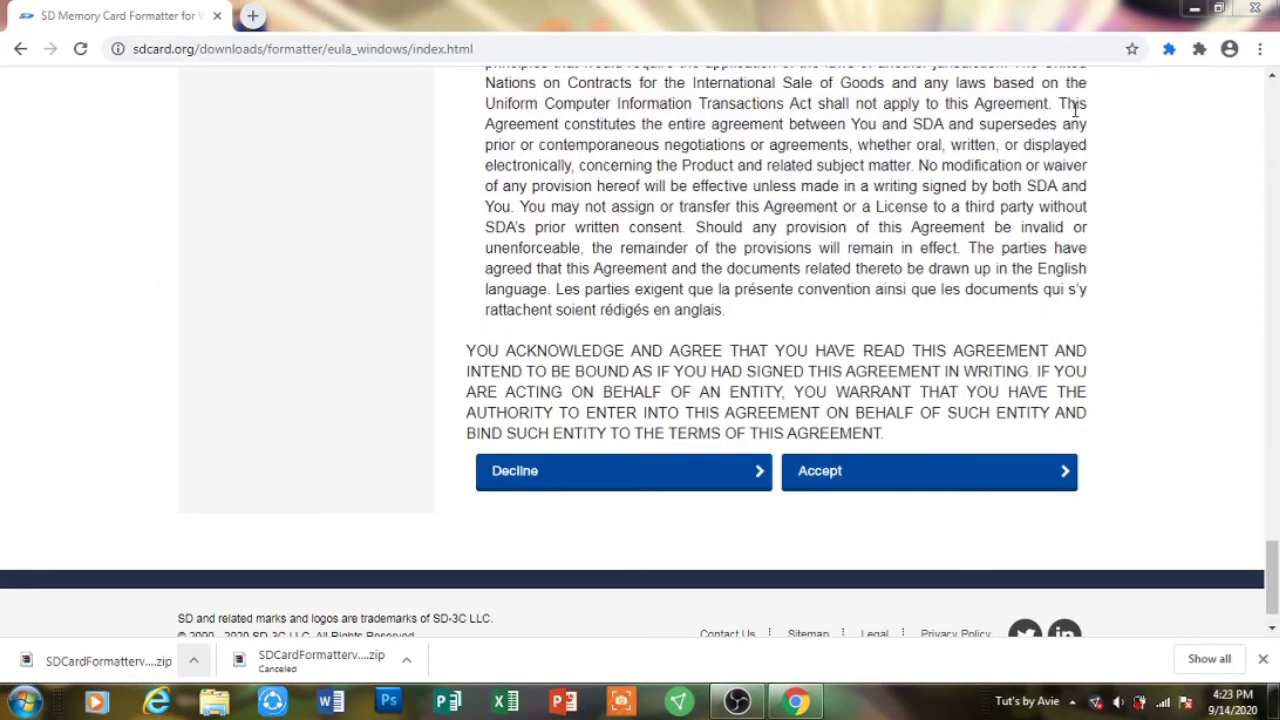
scroll(1212, 95, up, 15)
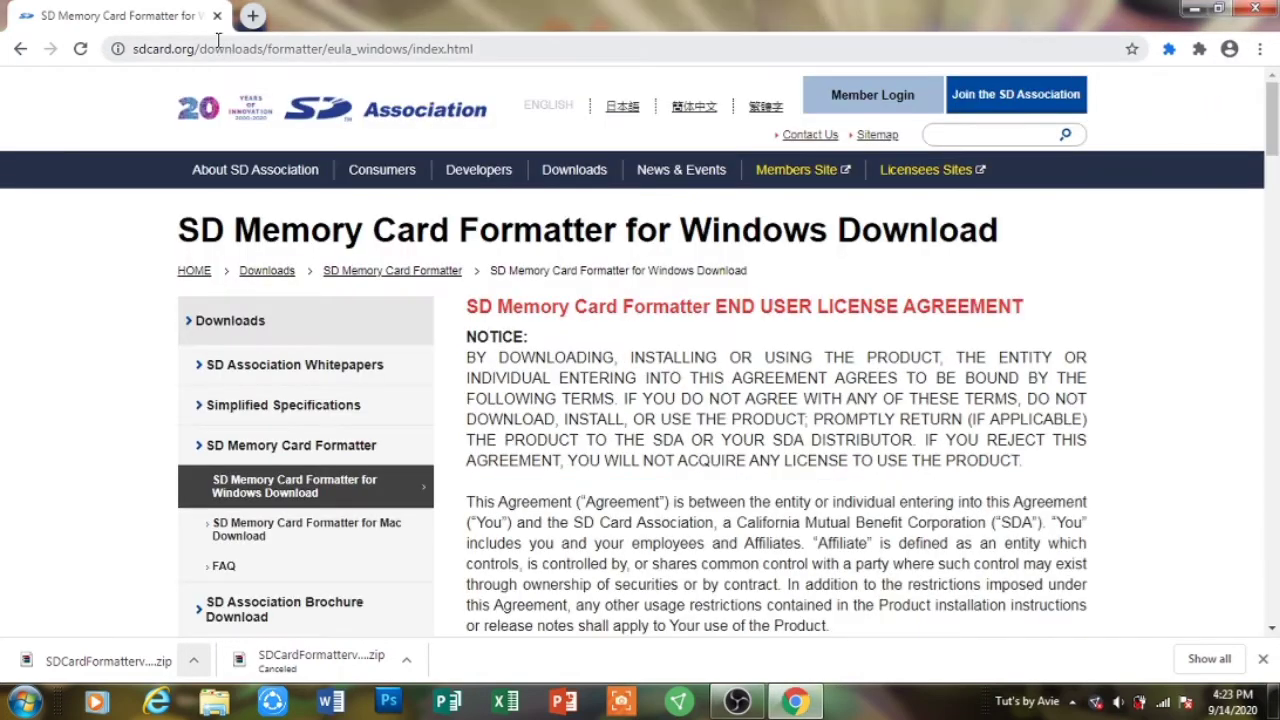
Search Google for "balenaetcher download for win7 32bit" and open the FileHorse page for Etcher 1.5.30 (32-bit)
click(252, 15)
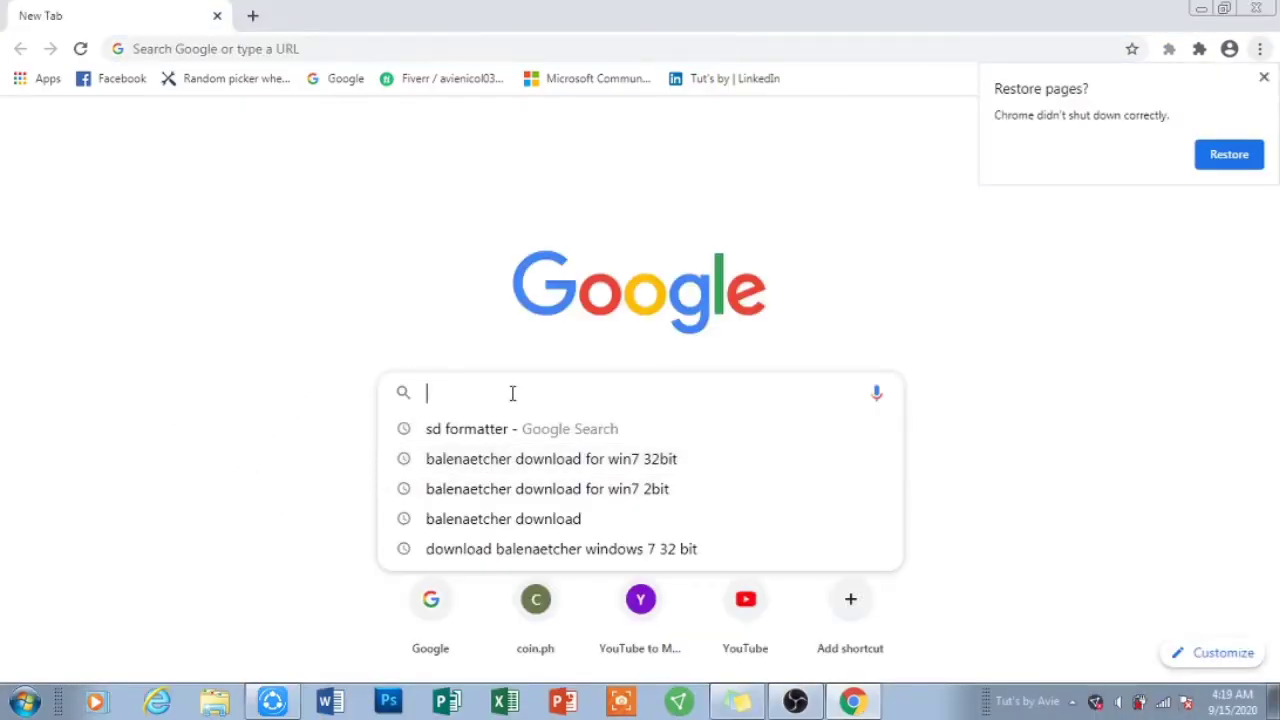
text(ba)
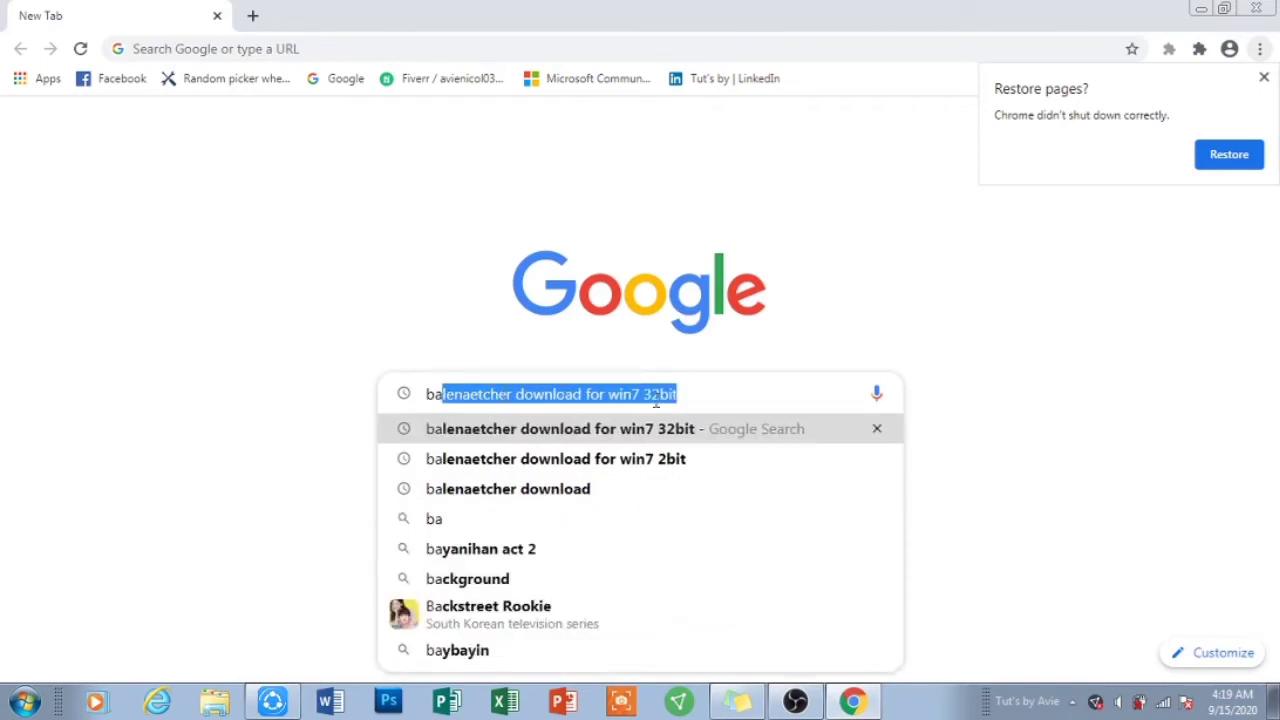
click(481, 442)
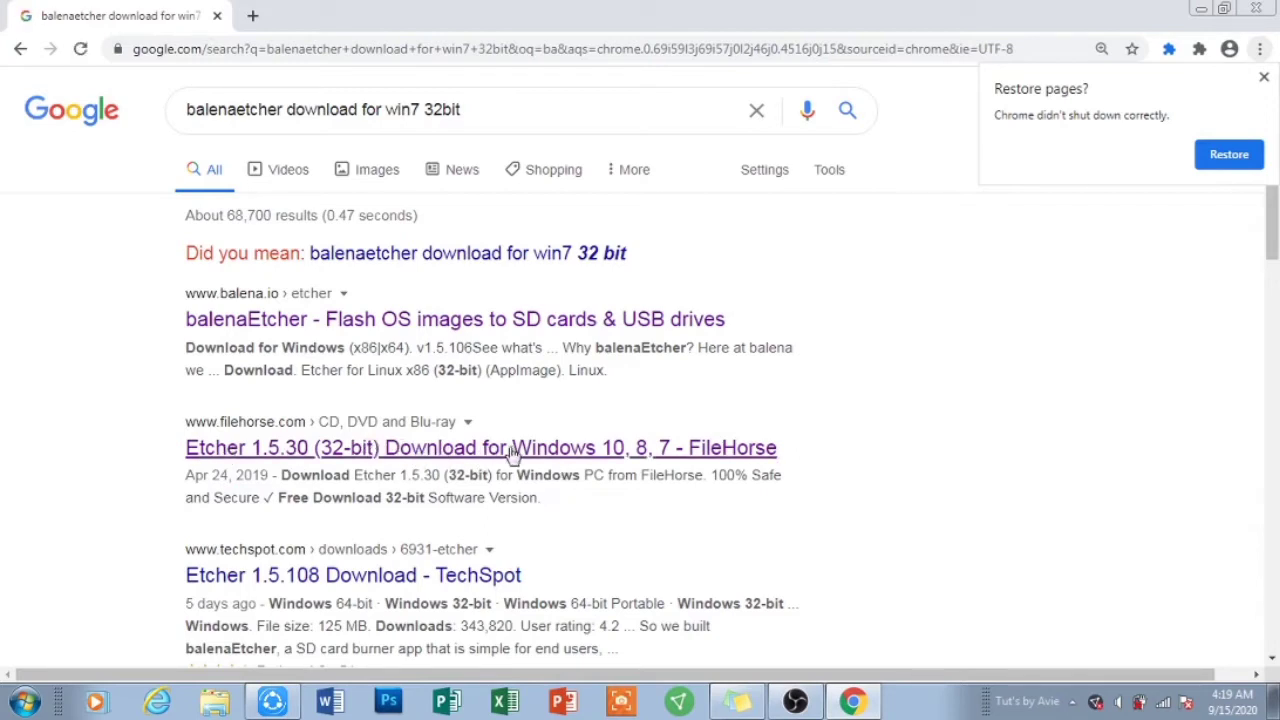
click(476, 460)
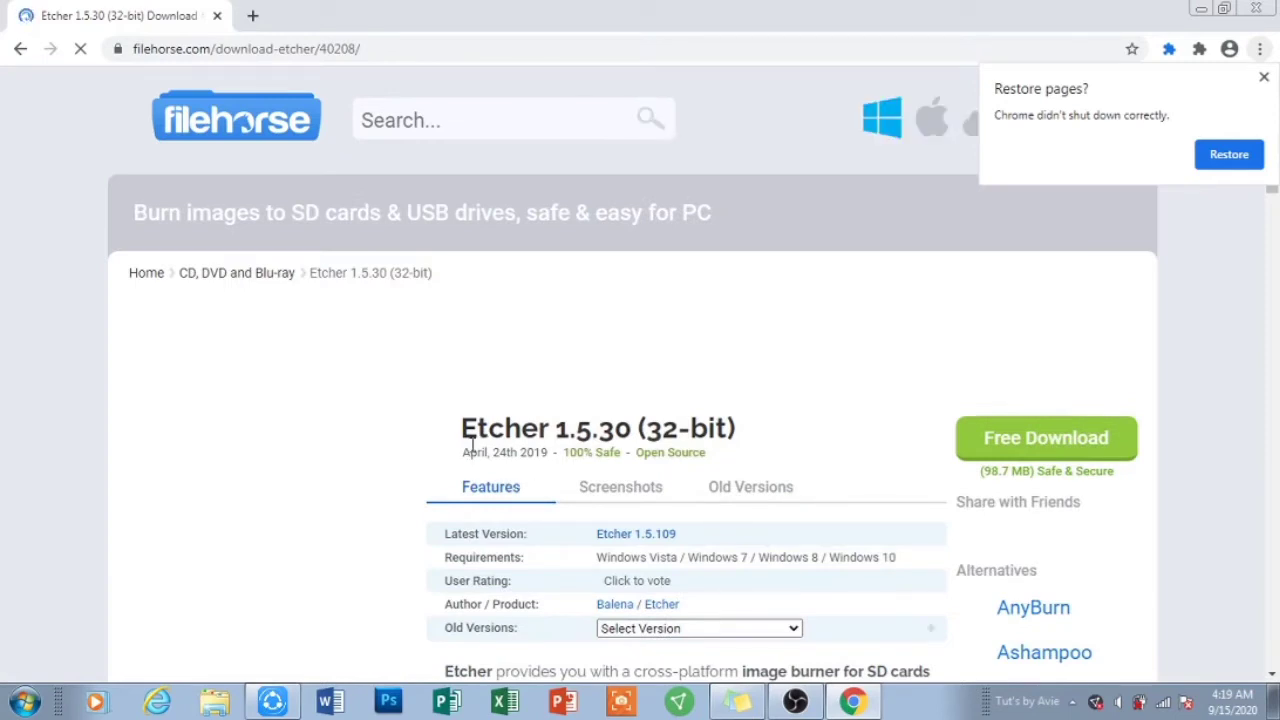
Start downloading Etcher 1.5.30 (32-bit) from the FileHorse page
scroll(643, 445, down, 3)
scroll(643, 445, down, 5)
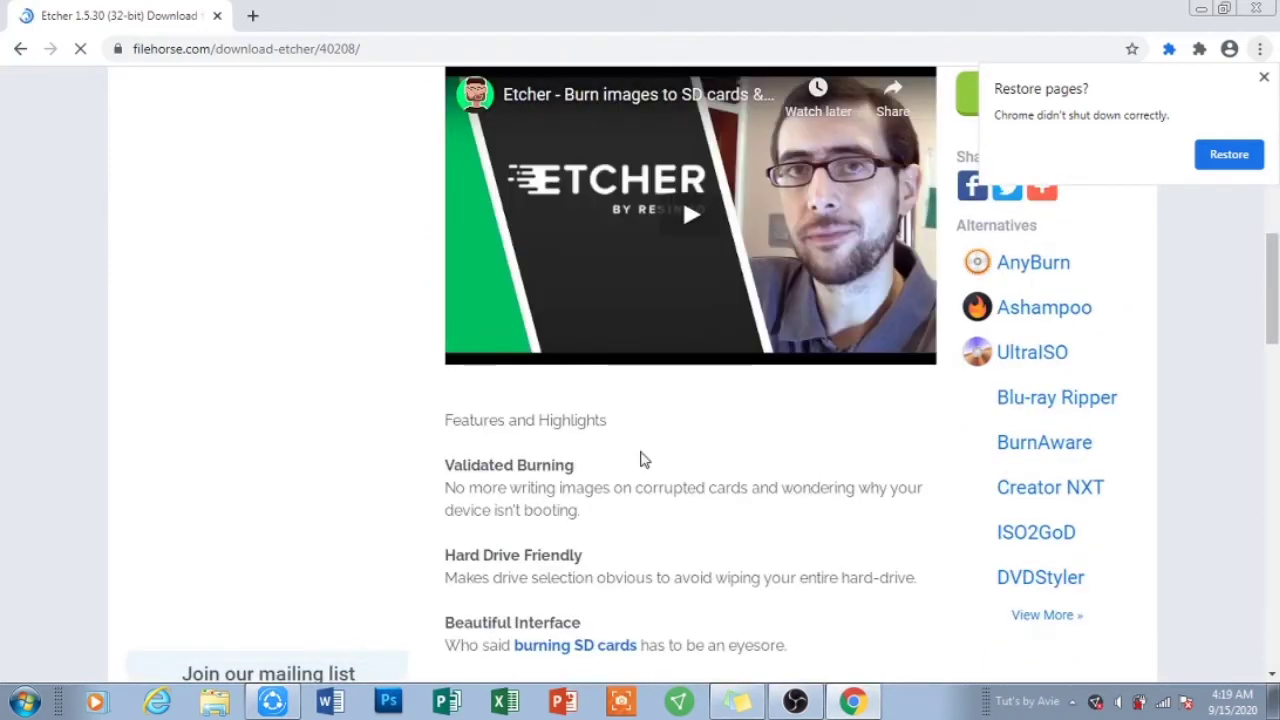
scroll(643, 460, down, 5)
scroll(643, 460, down, 3)
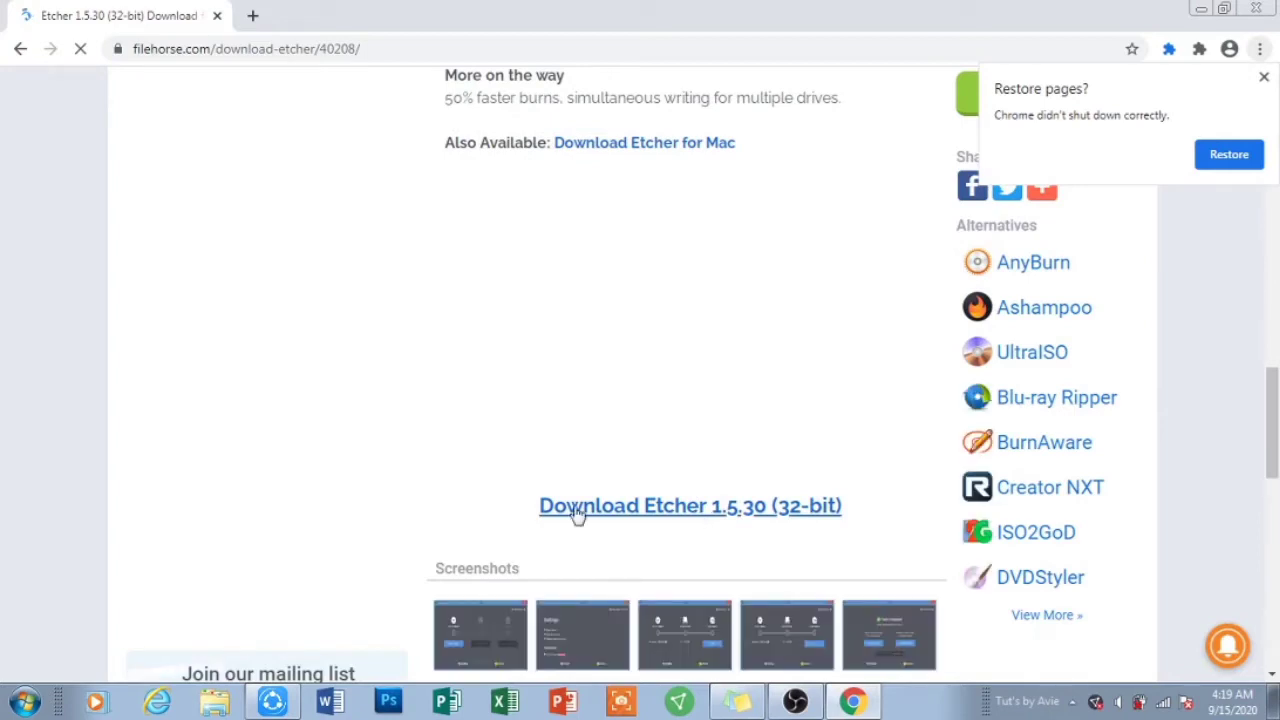
click(688, 514)
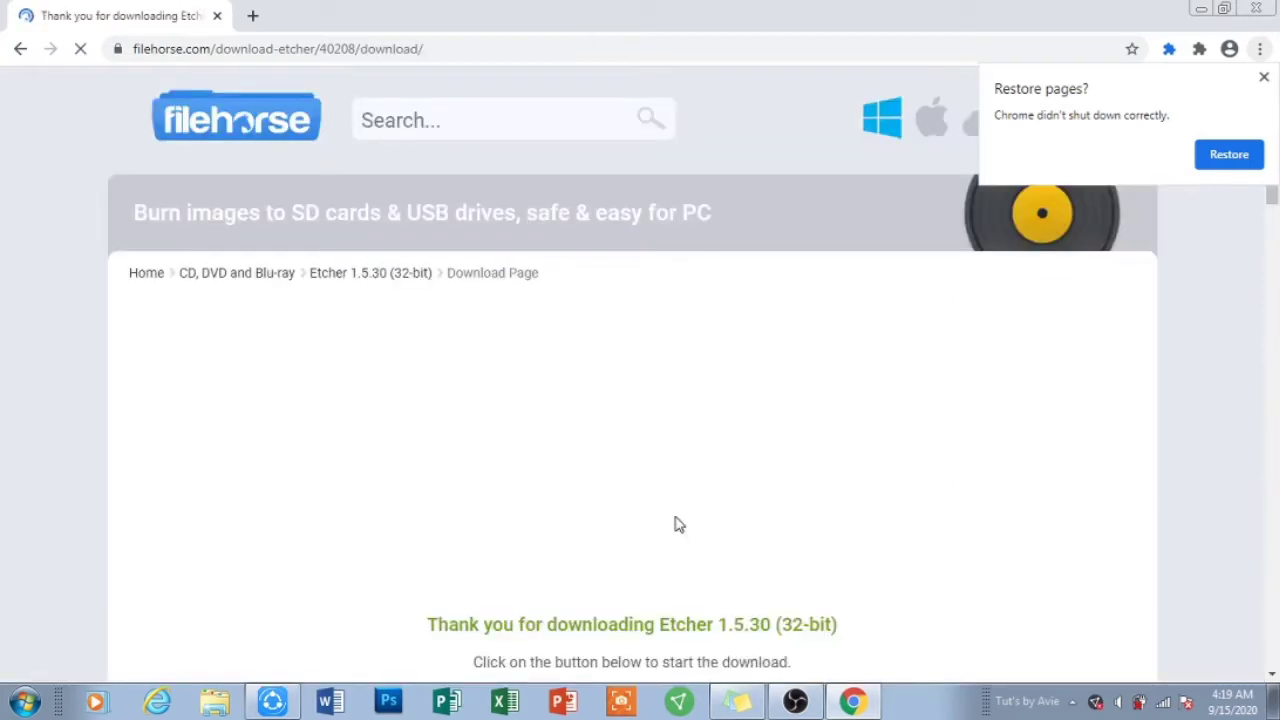
scroll(677, 523, down, 2)
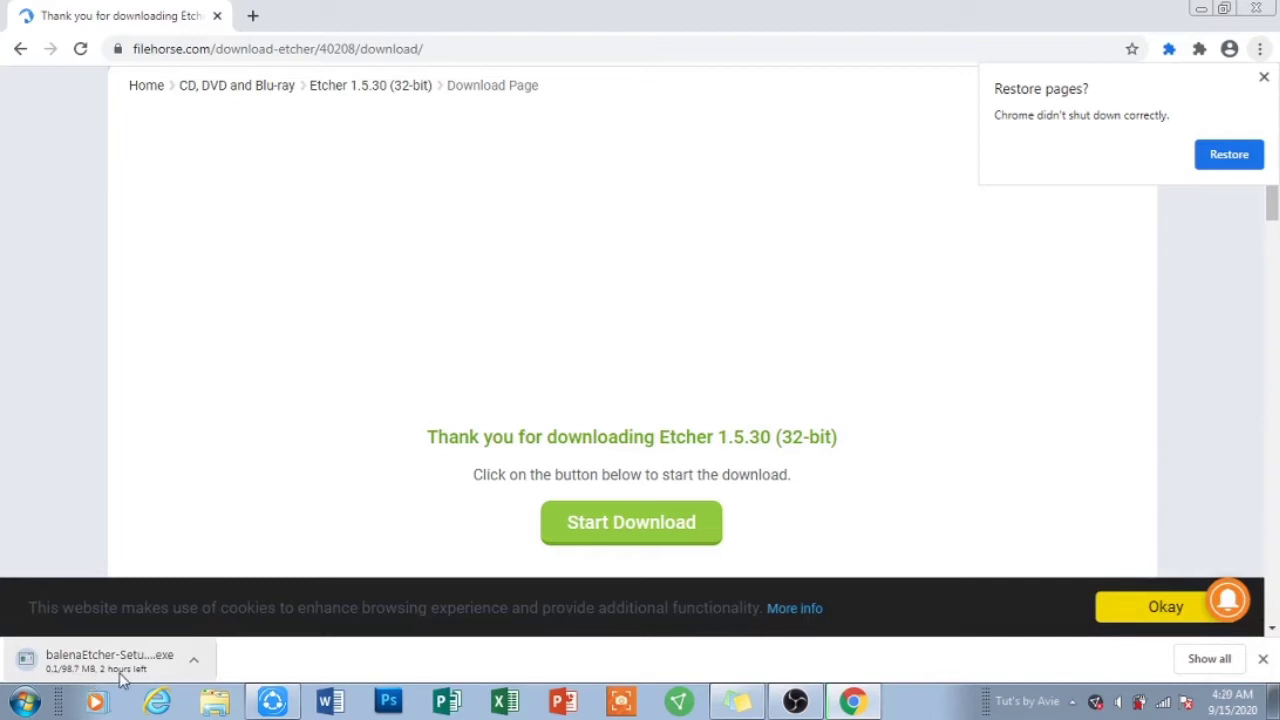
Open lpbpisowifi.com in a new browser tab and dismiss the prompt to restore pages
click(257, 16)
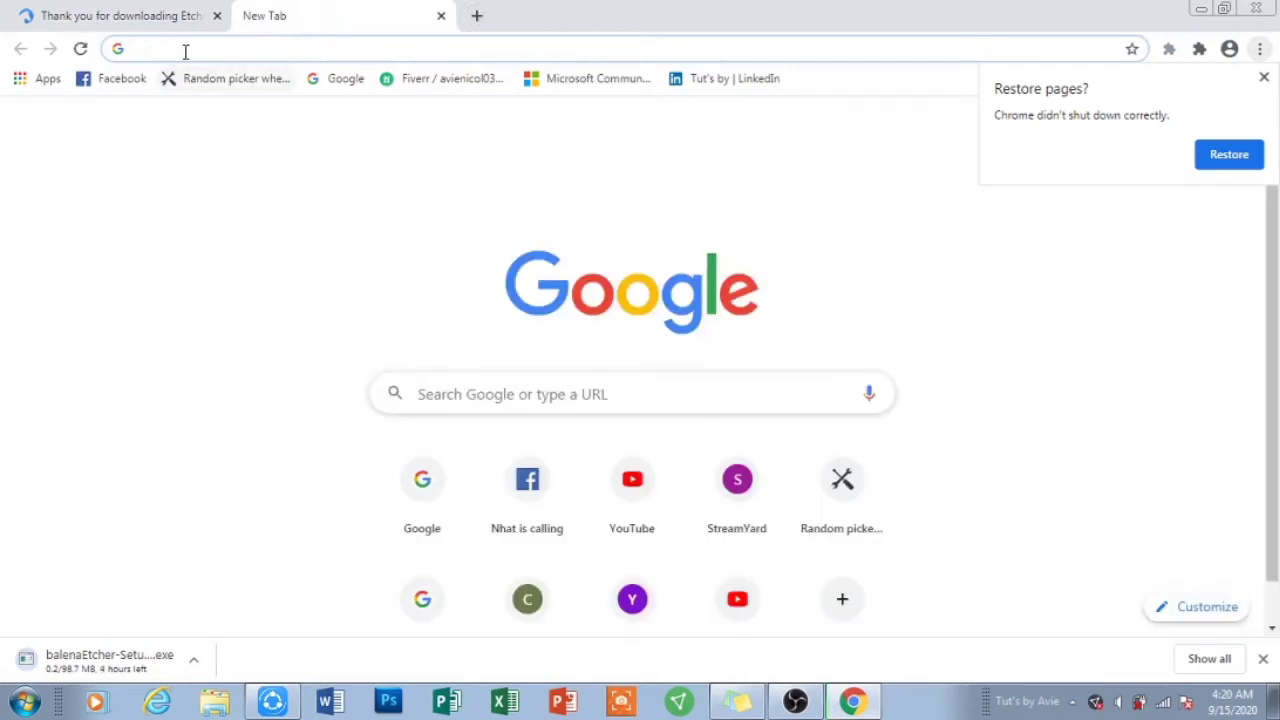
click(186, 50)
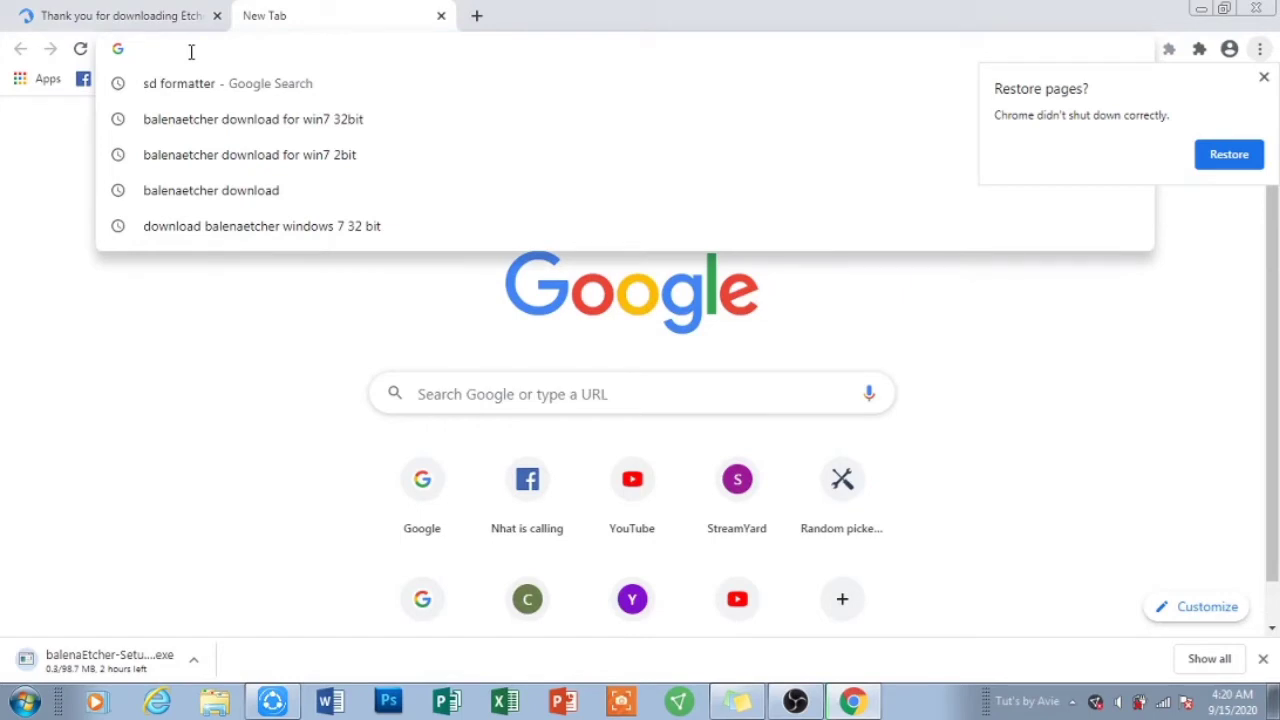
text(lp)
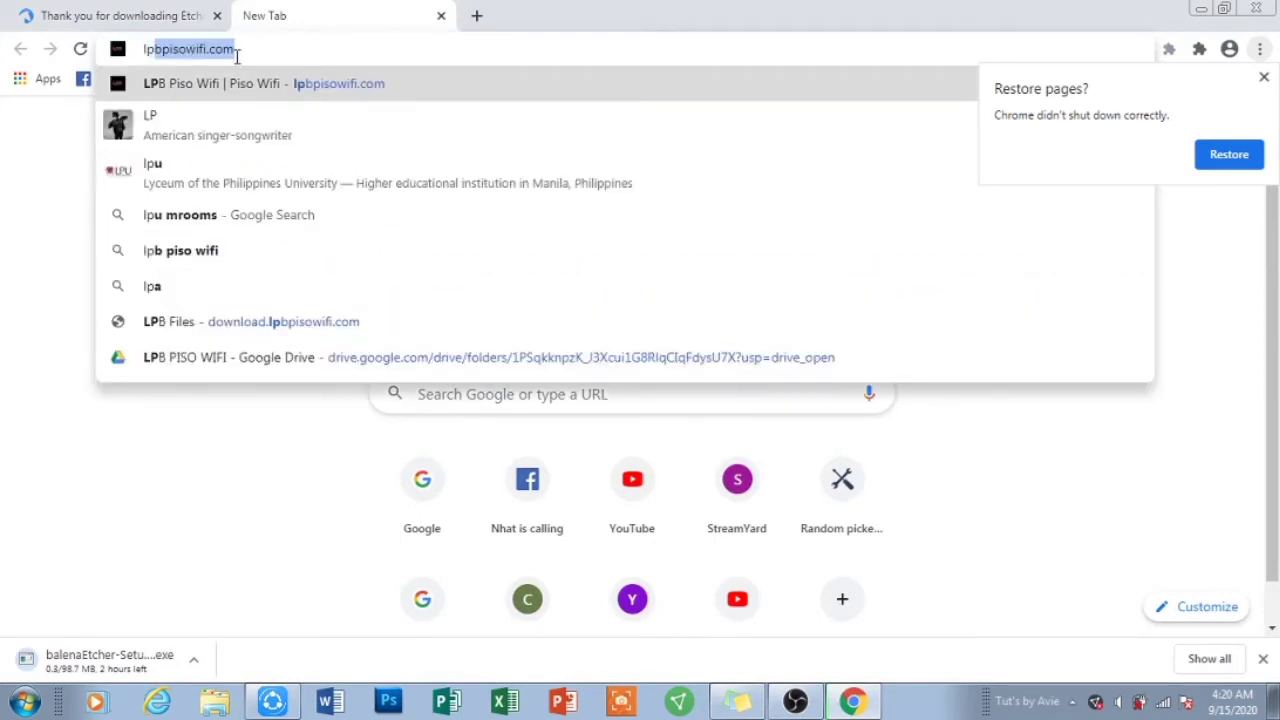
key(Return)
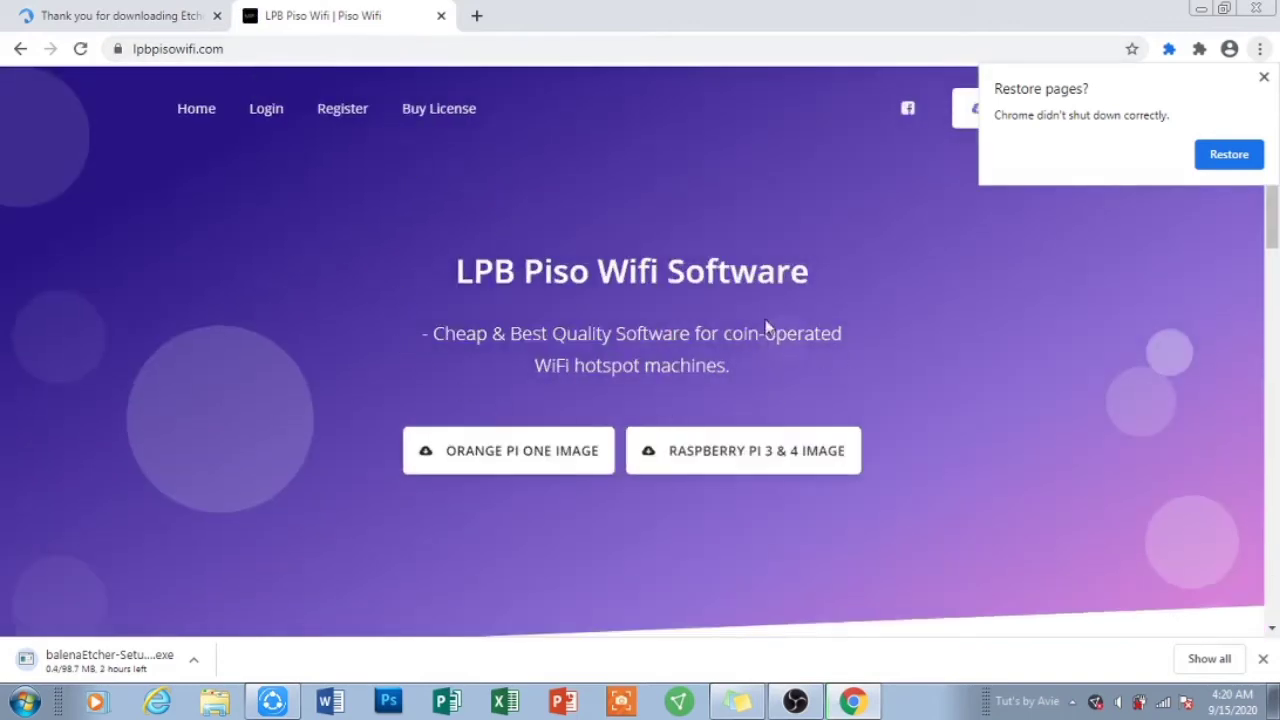
click(1264, 77)
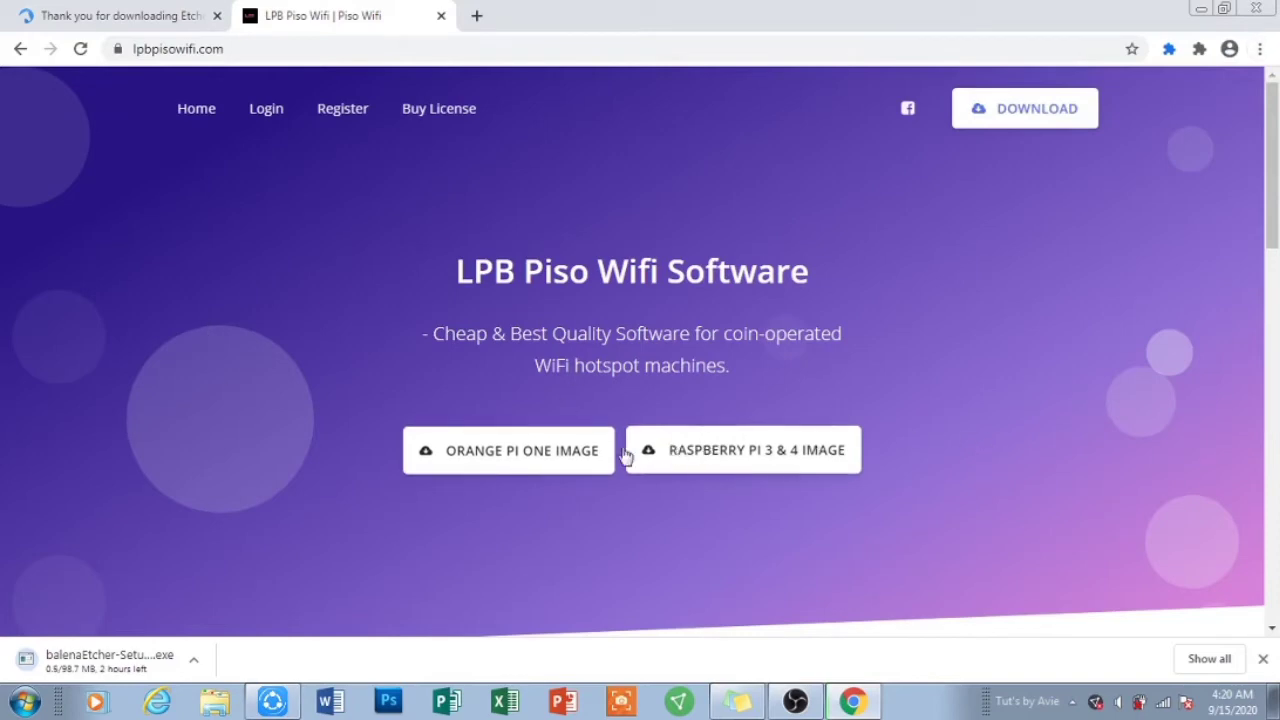
Open the Orange Pi One image download page, follow the main Google Drive link and open the ORANGE PI PC,ONE,ZERO folder
click(545, 456)
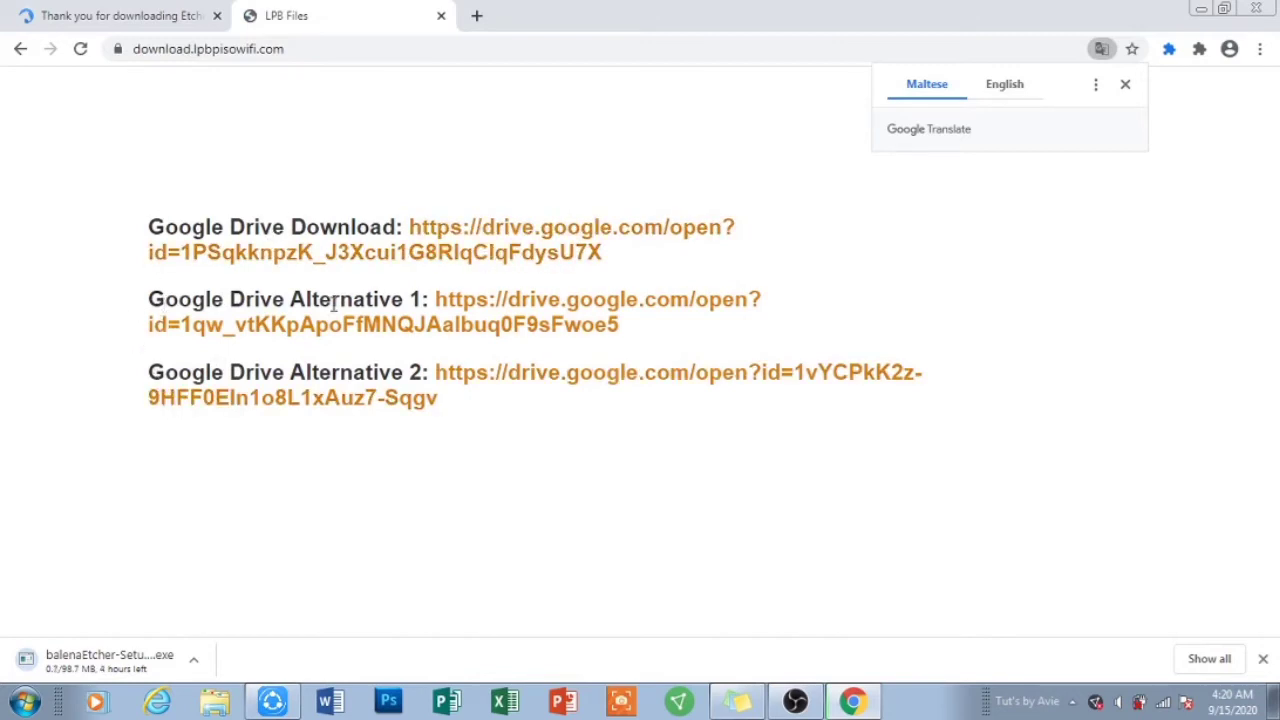
click(594, 230)
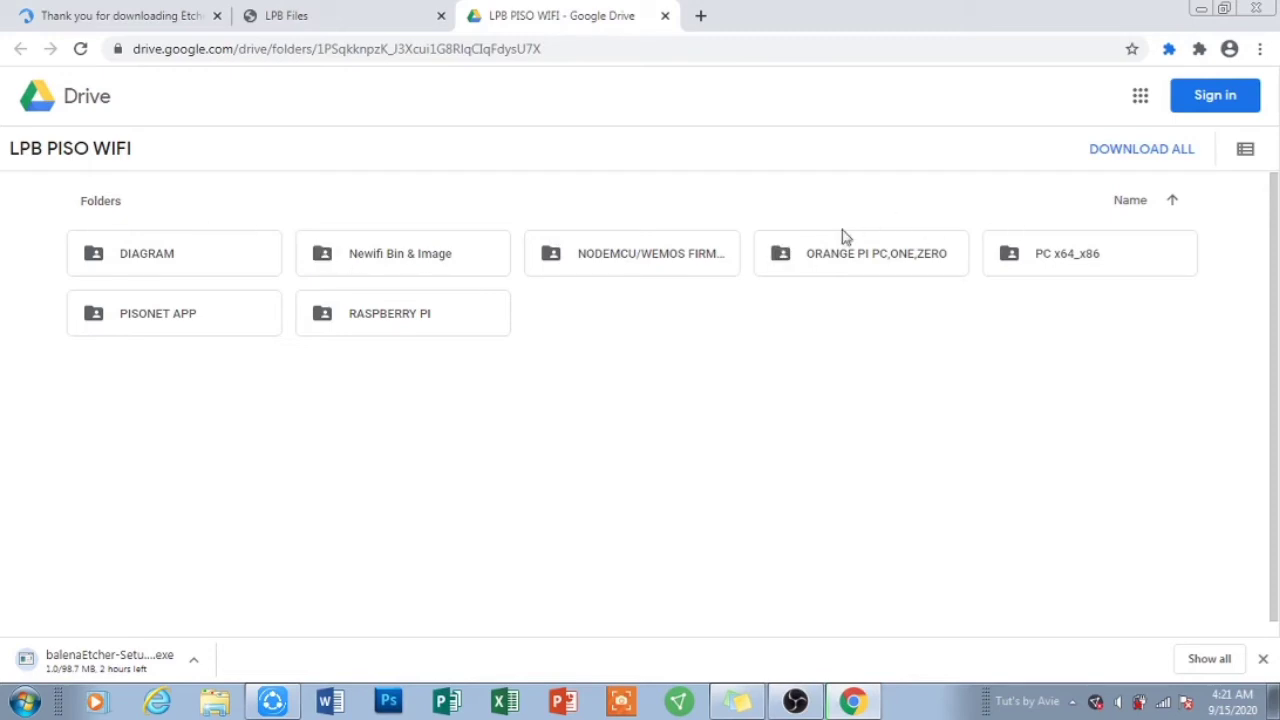
double_click(864, 263)
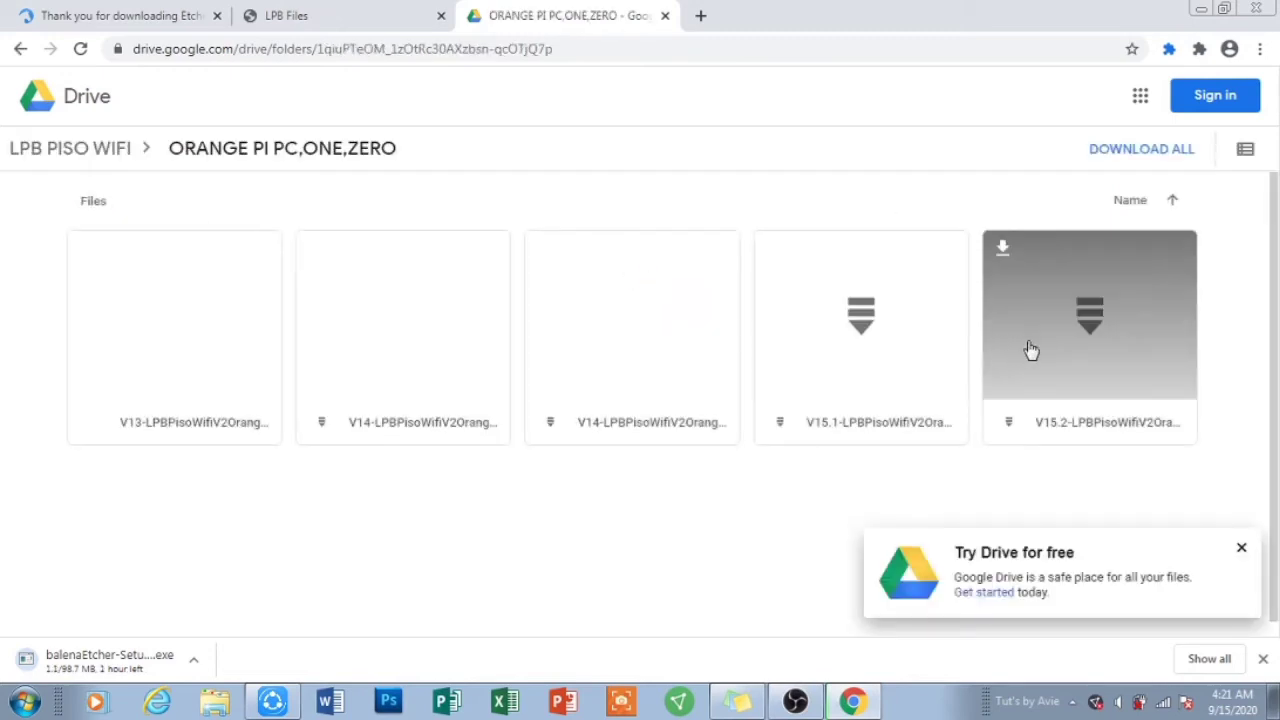
Start downloading V15.2-LPBPisoWifiV2OrangePi Release-v15.2-NEW.zip from Google Drive, accepting the download without a virus scan
double_click(1055, 354)
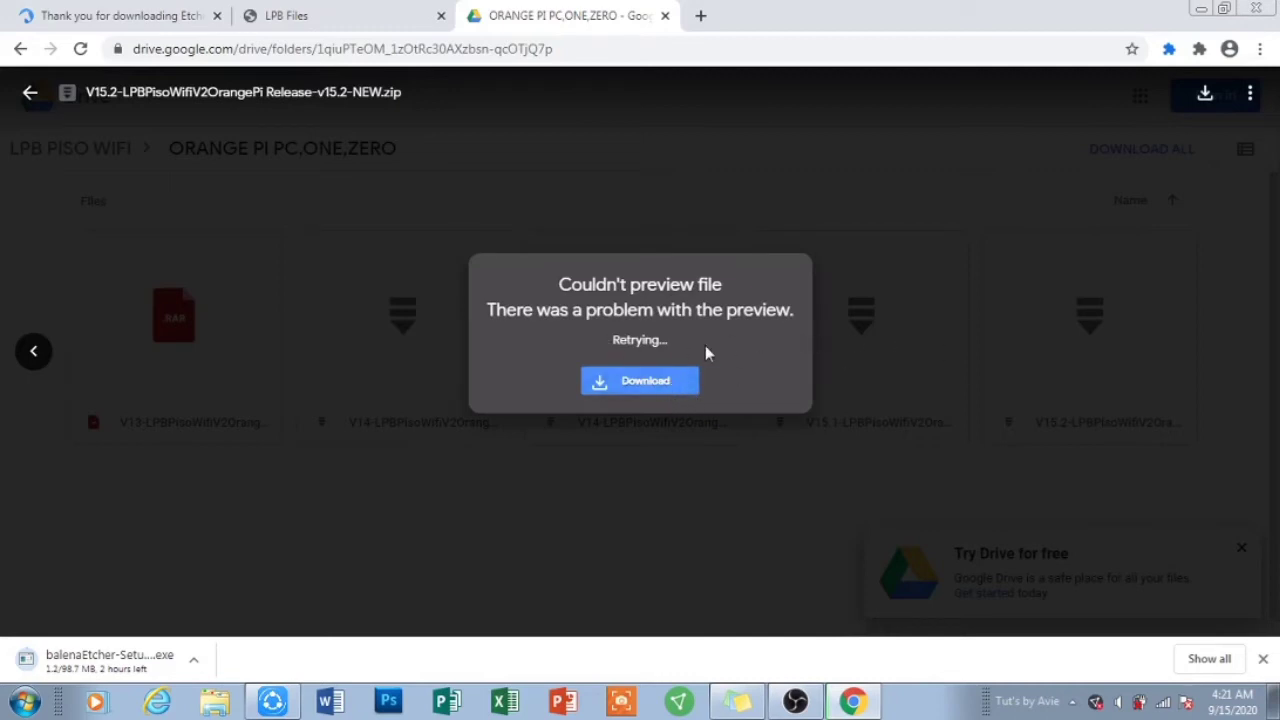
click(1203, 96)
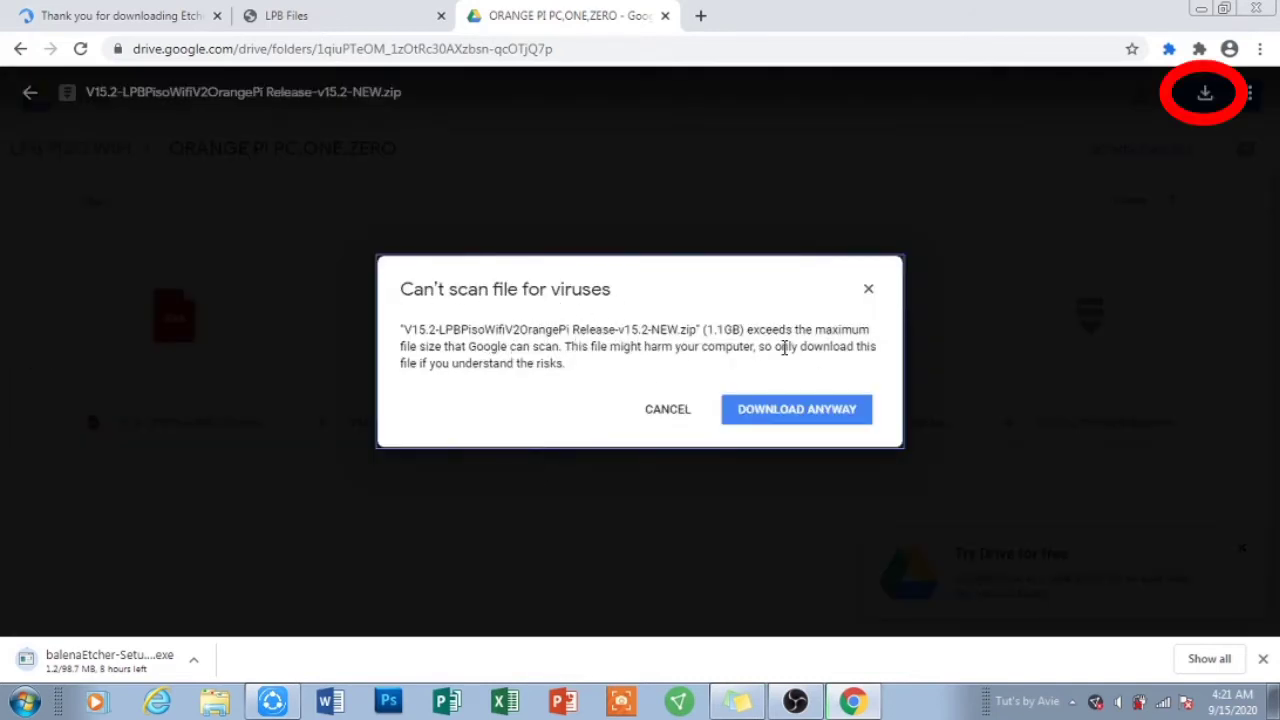
click(817, 411)
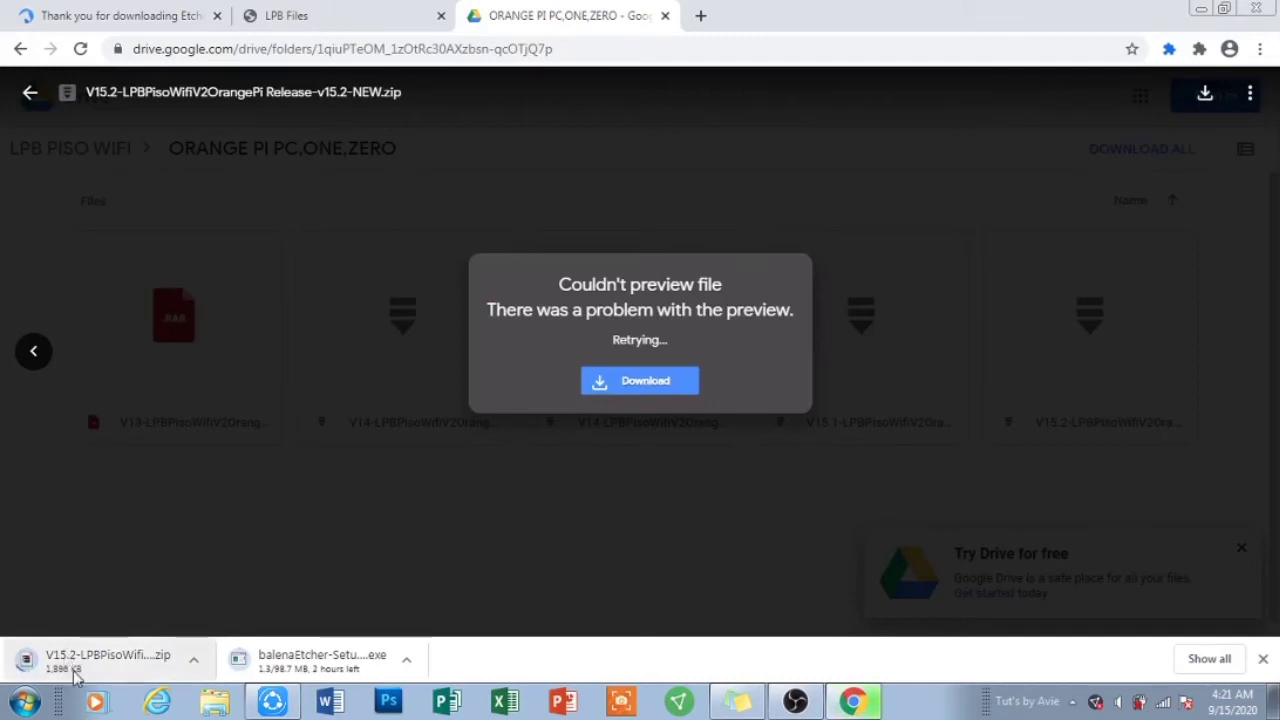
Cancel the running downloads of the V15.2 LPB Piso Wifi zip and the balenaEtcher installer
click(194, 664)
click(222, 628)
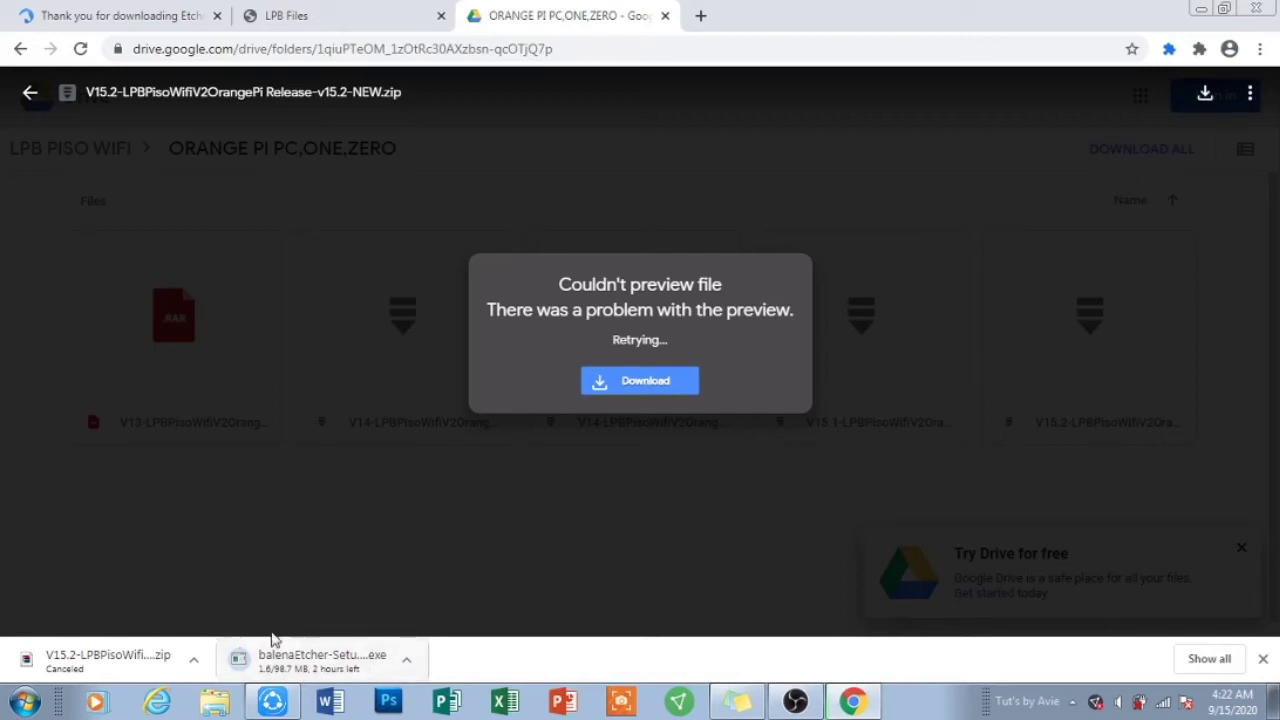
click(401, 662)
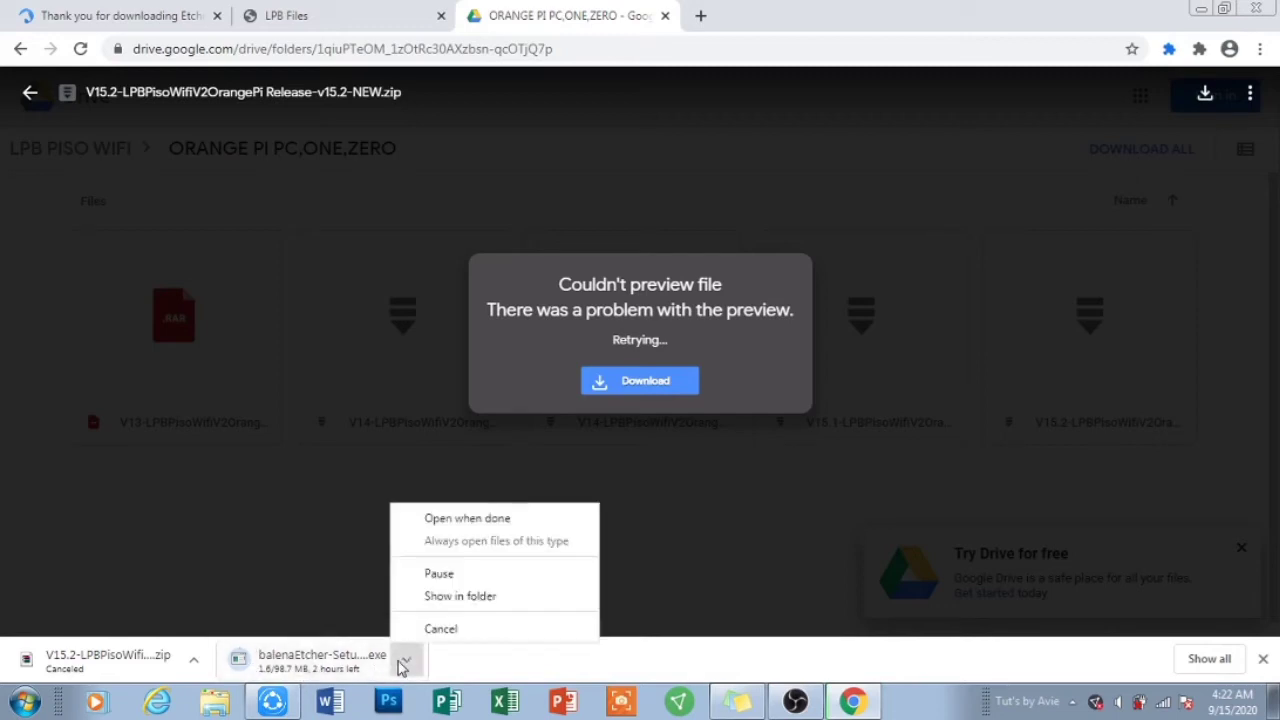
click(446, 632)
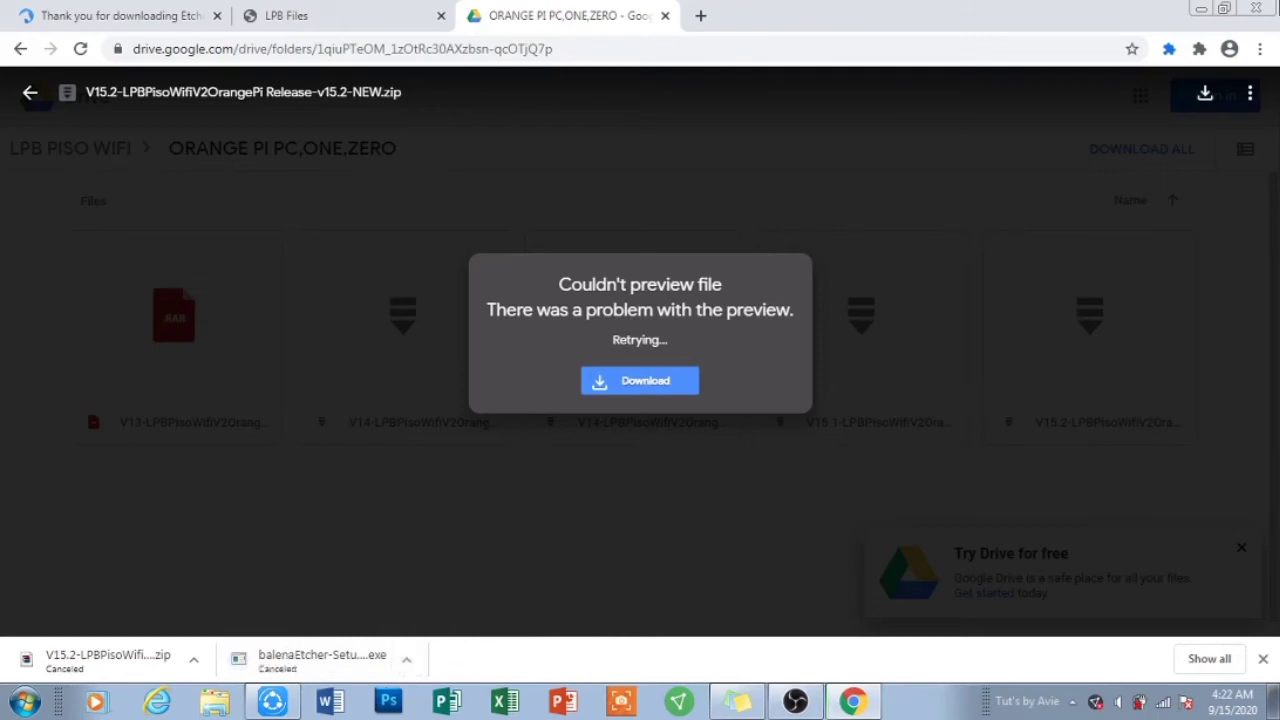
Open the Downloads folder in Windows Explorer
click(1205, 9)
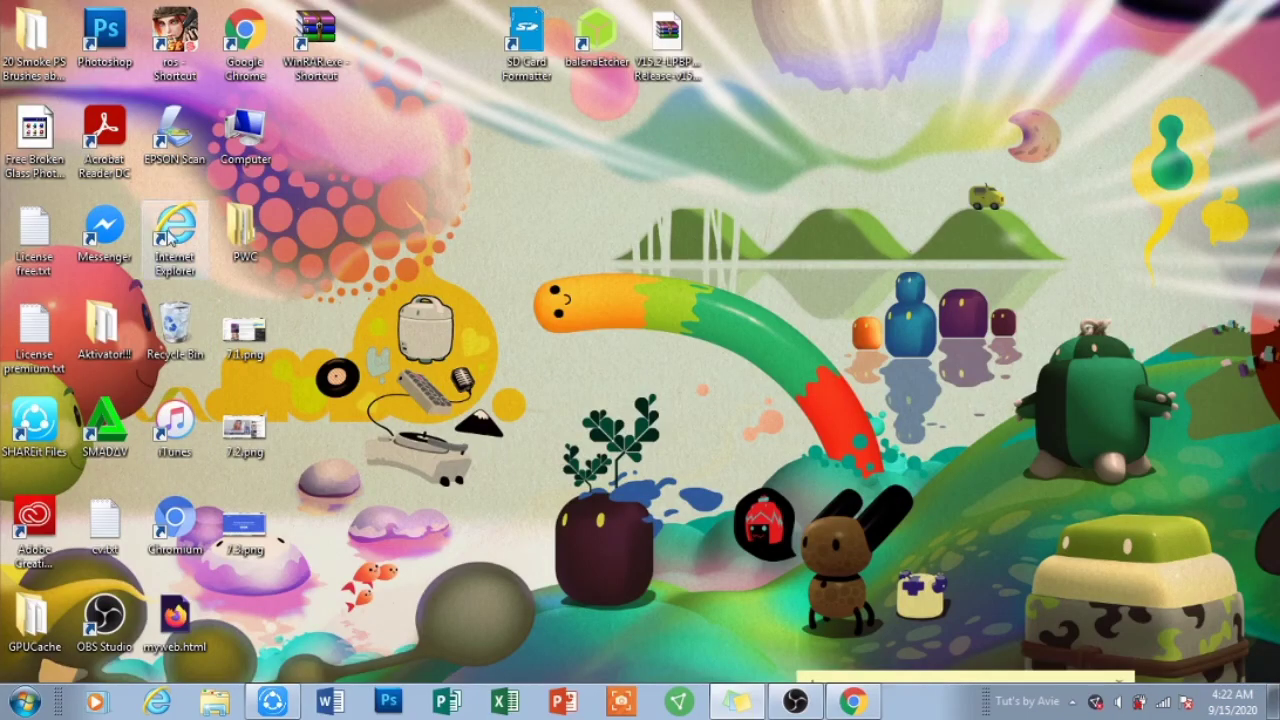
click(855, 703)
click(214, 702)
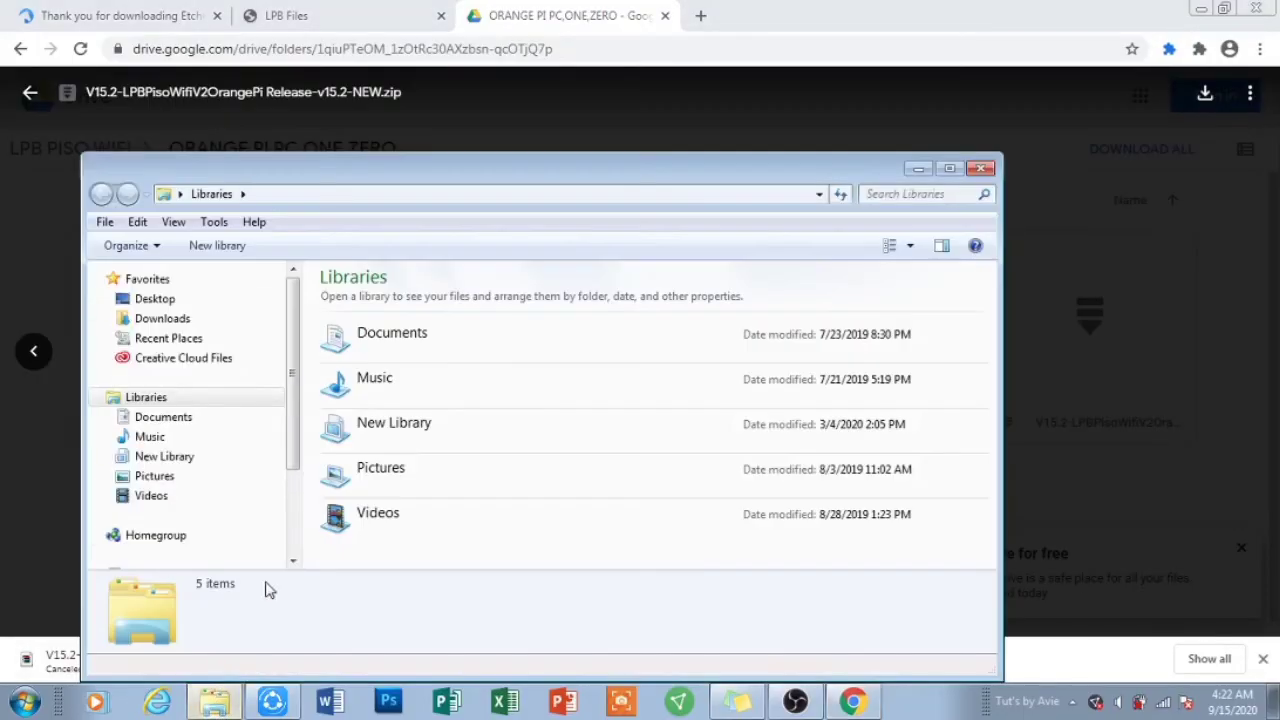
click(172, 322)
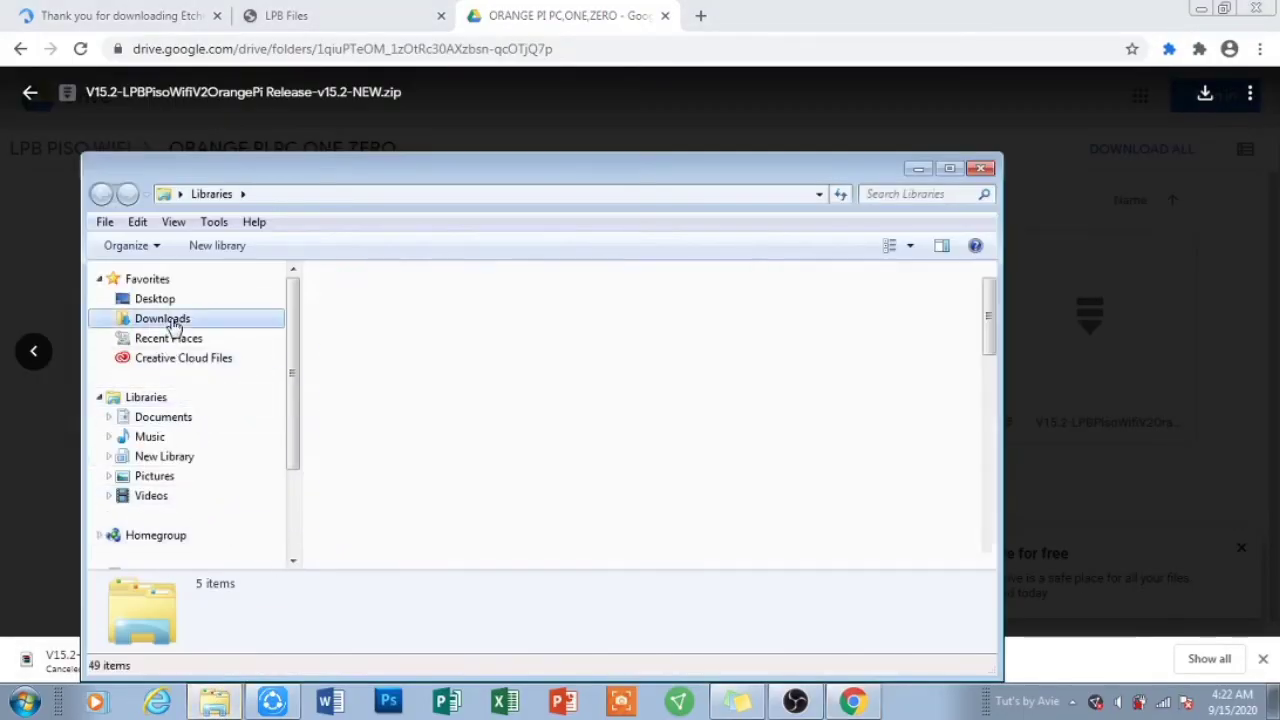
Find balenaEtcher-Setup-1.5.39-x86.exe in the Downloads folder and launch the installer
scroll(460, 460, down, 3)
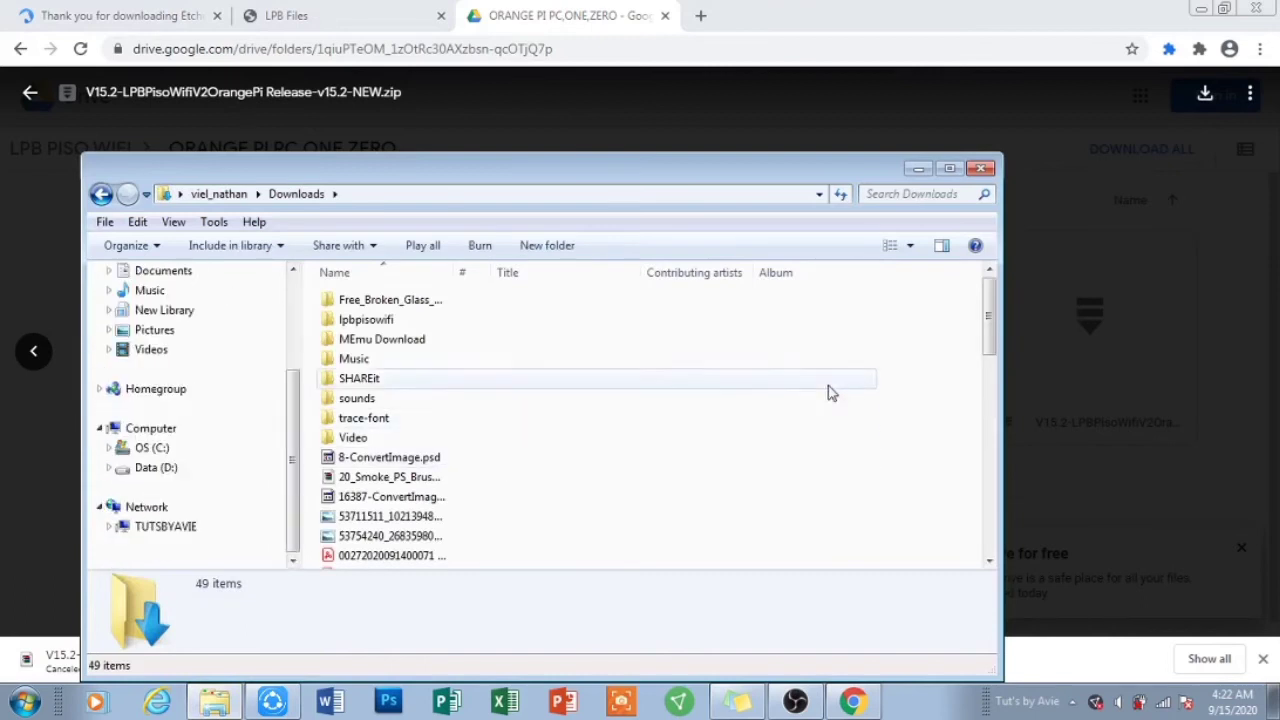
drag(990, 320, 997, 563)
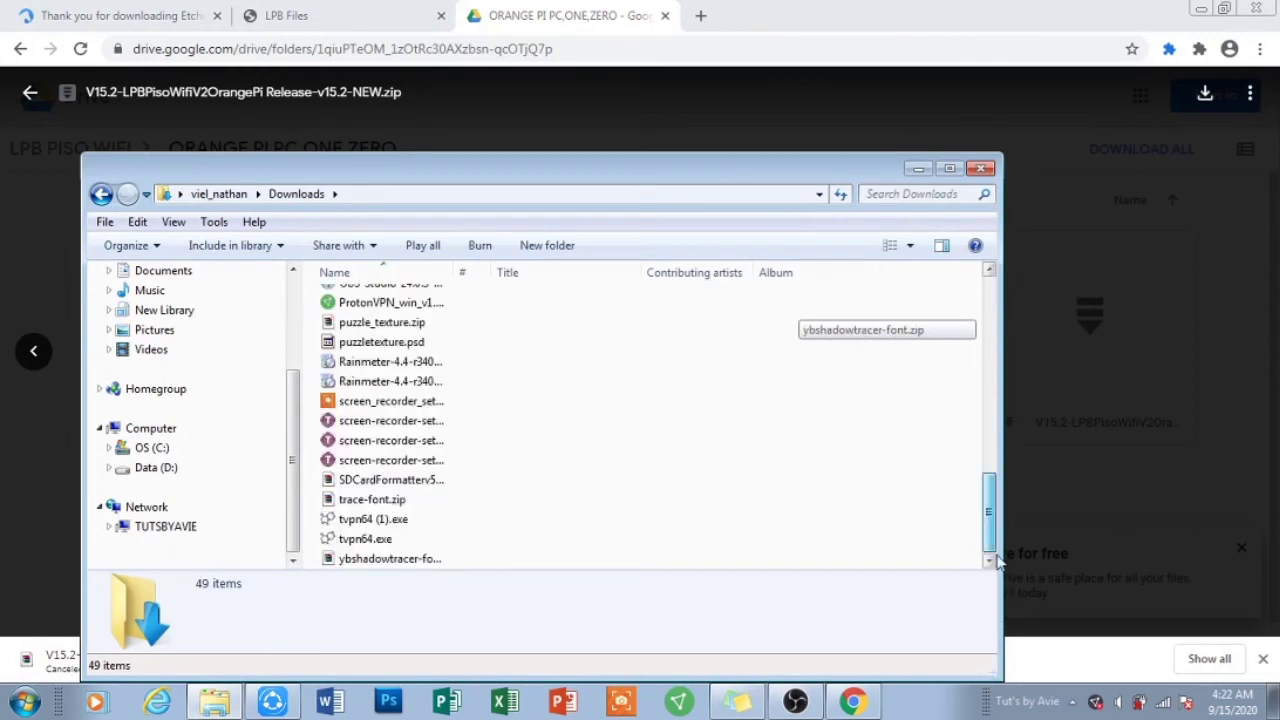
click(989, 270)
click(989, 270)
click(989, 270)
click(989, 270)
click(413, 486)
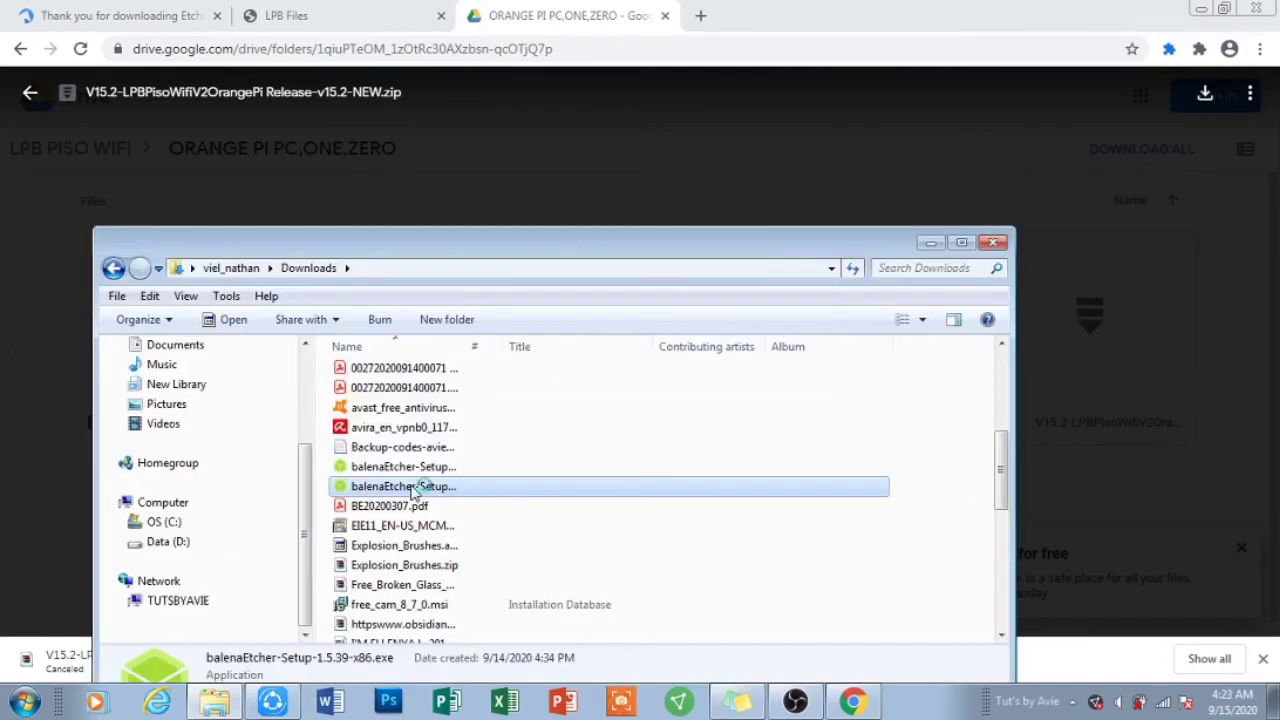
double_click(413, 486)
click(686, 368)
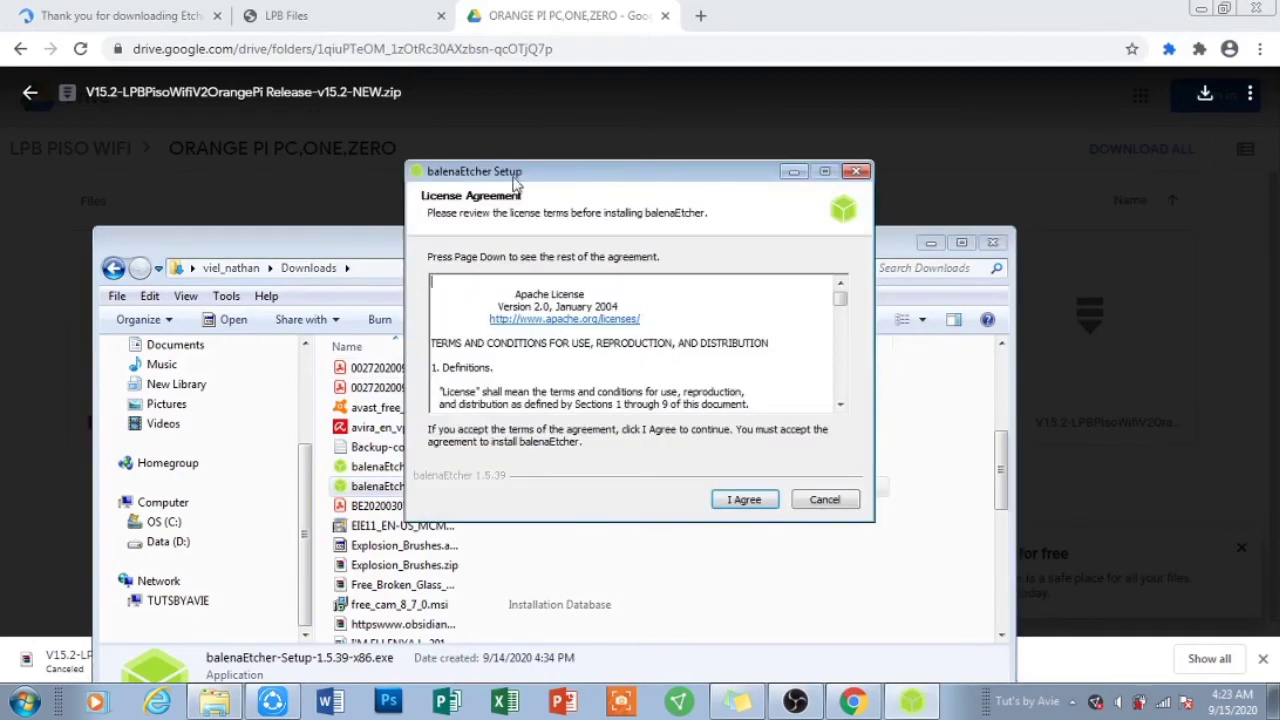
Review and accept the balenaEtcher license agreement and run the installation
drag(563, 182, 566, 218)
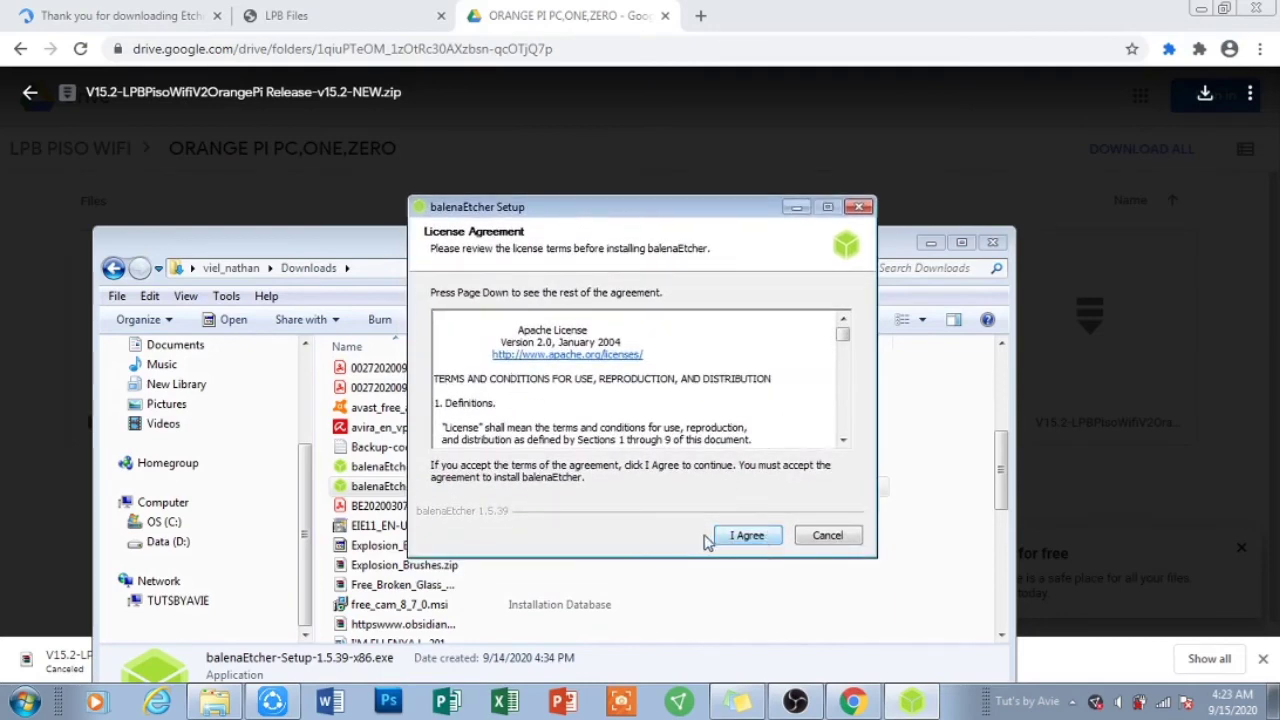
click(845, 343)
drag(845, 343, 845, 428)
click(748, 535)
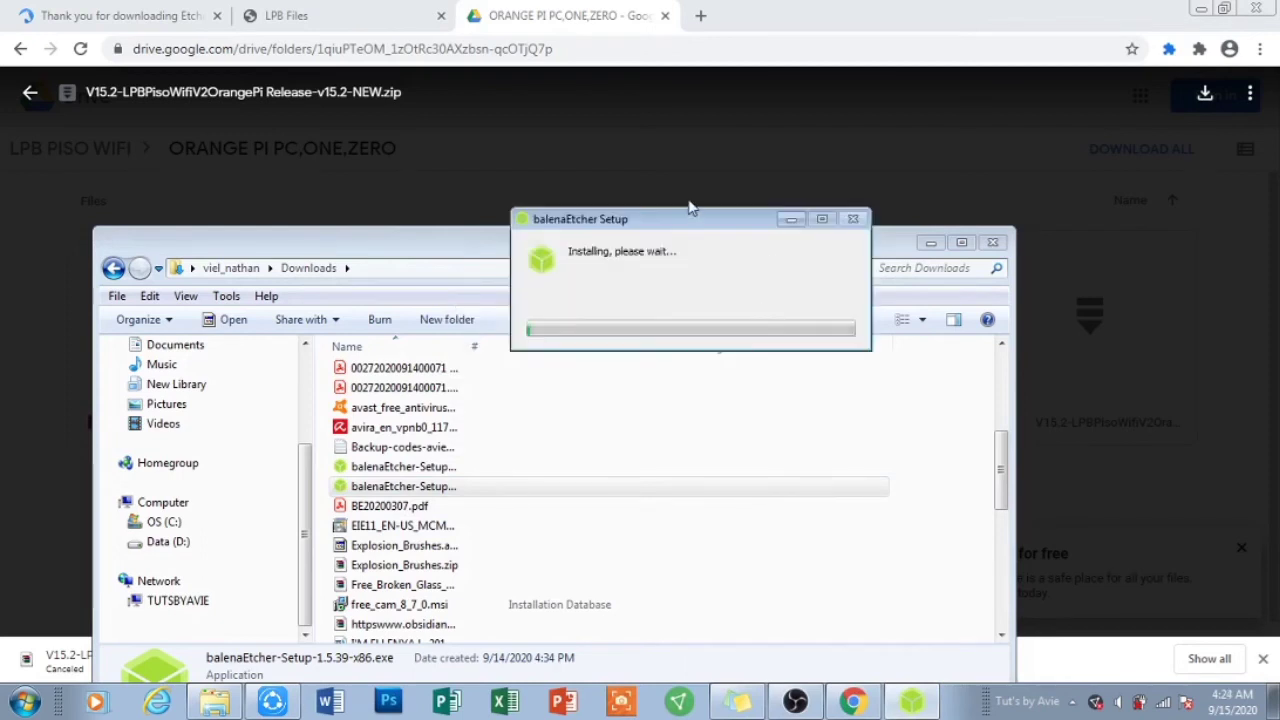
drag(689, 222, 688, 133)
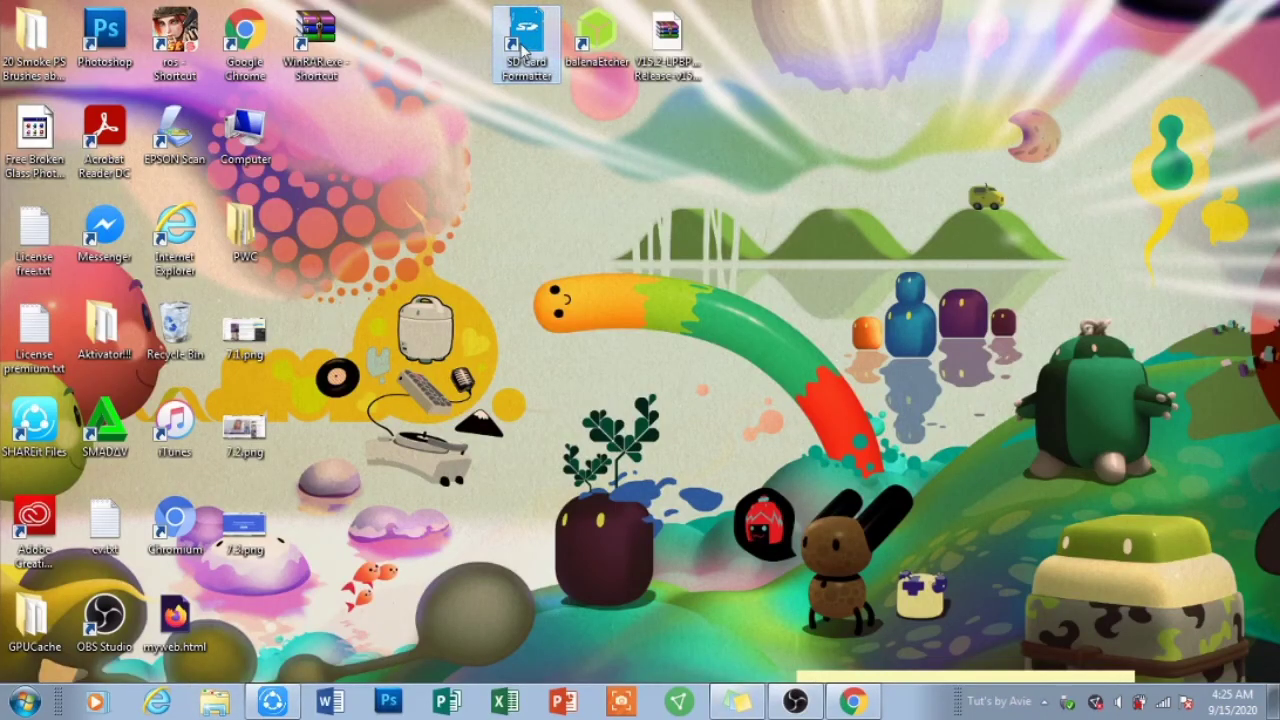
Quick-format the SD card on F:\ with SD Card Formatter, leaving the volume label empty, and close the program
double_click(522, 50)
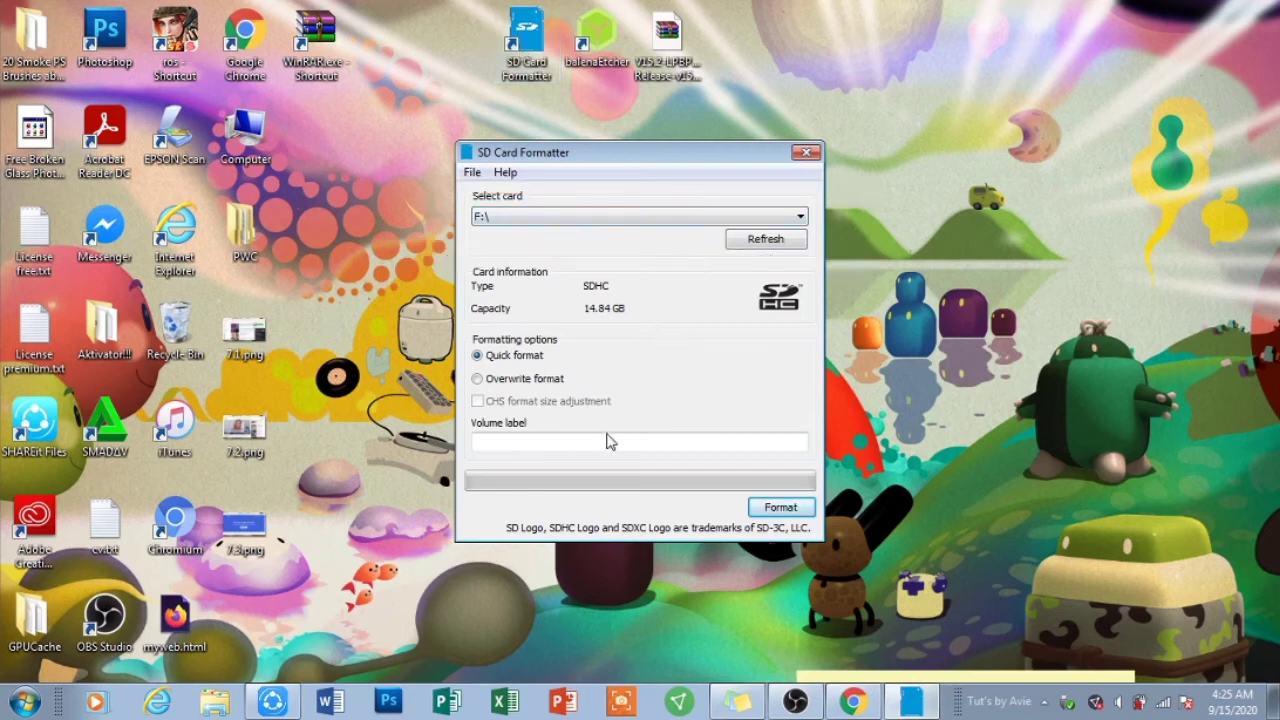
click(779, 508)
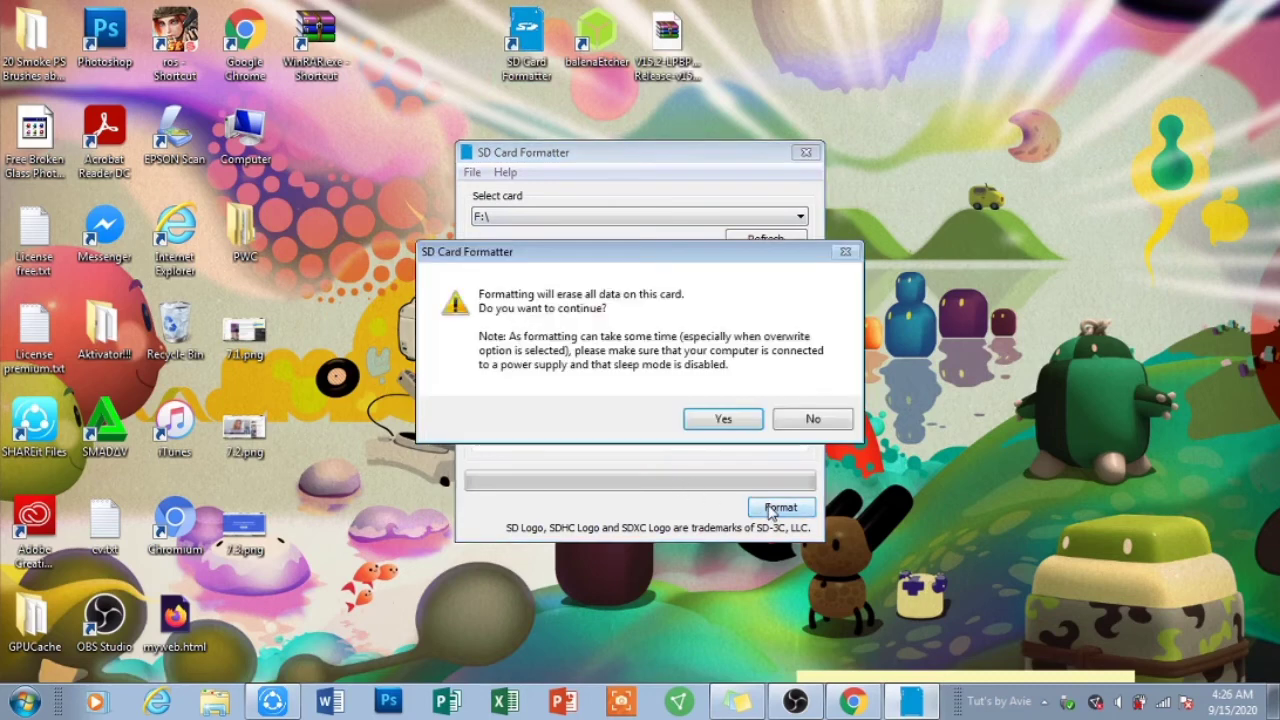
click(727, 418)
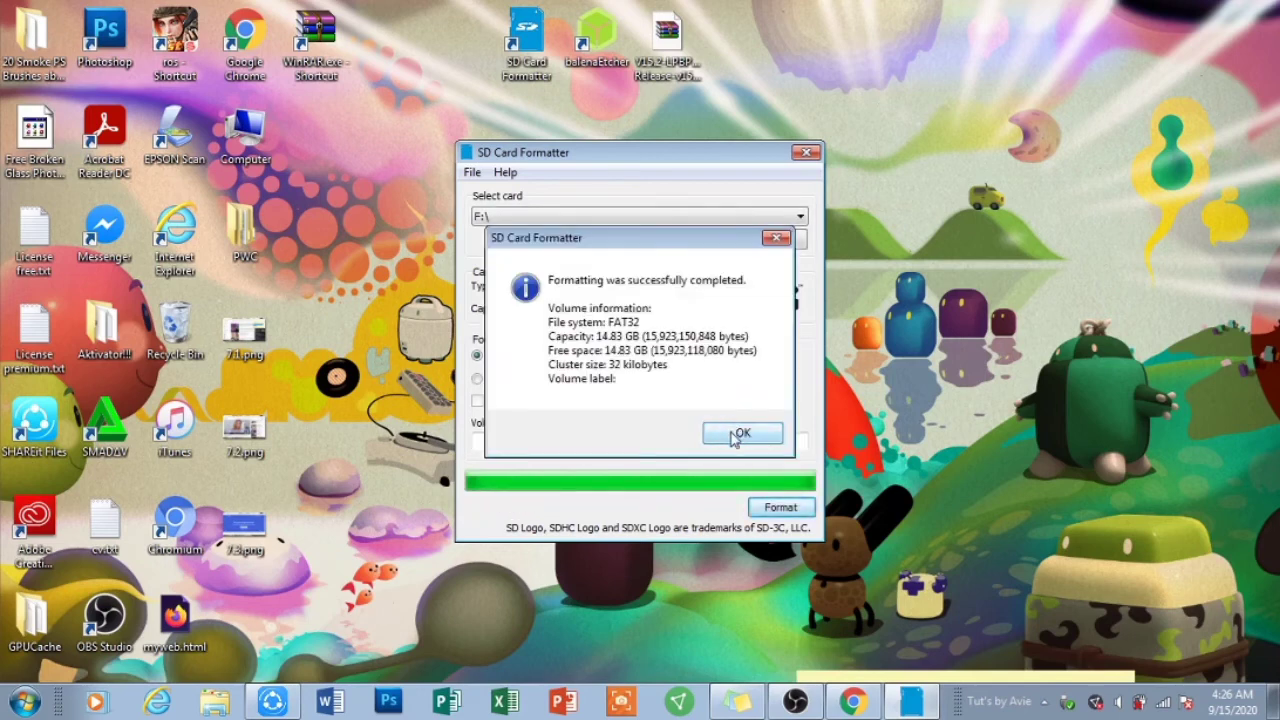
click(736, 436)
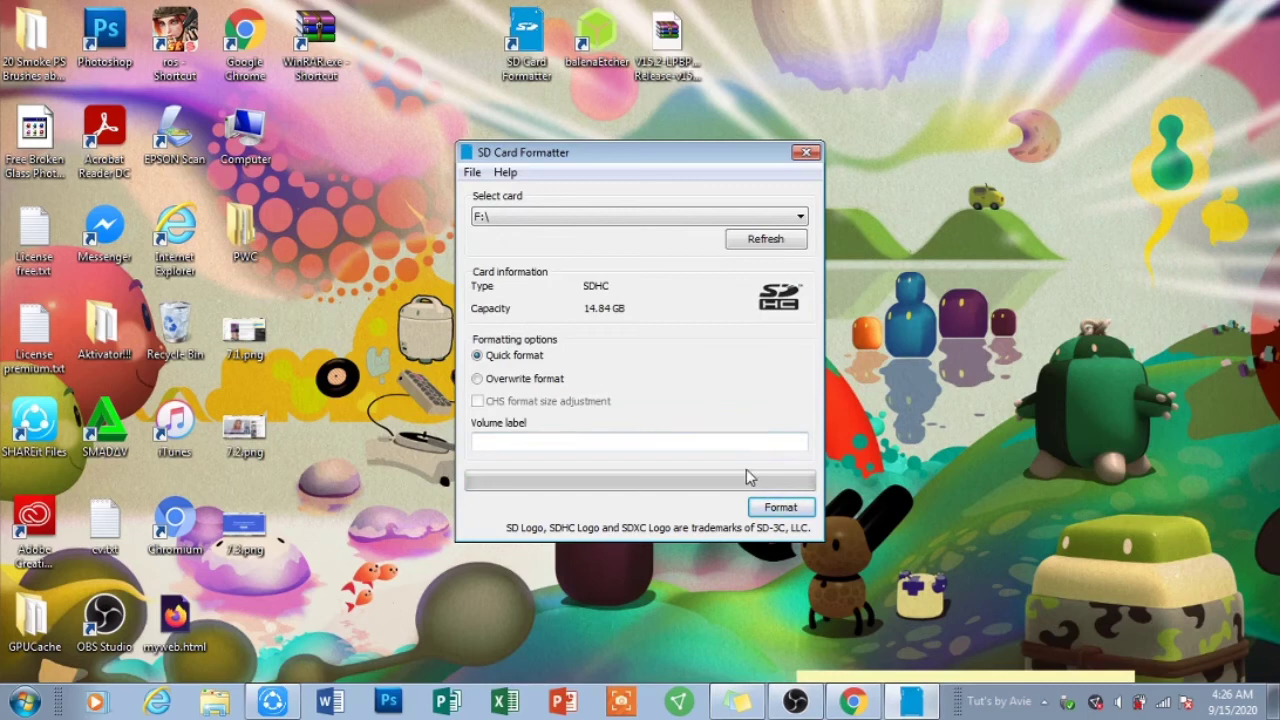
click(806, 153)
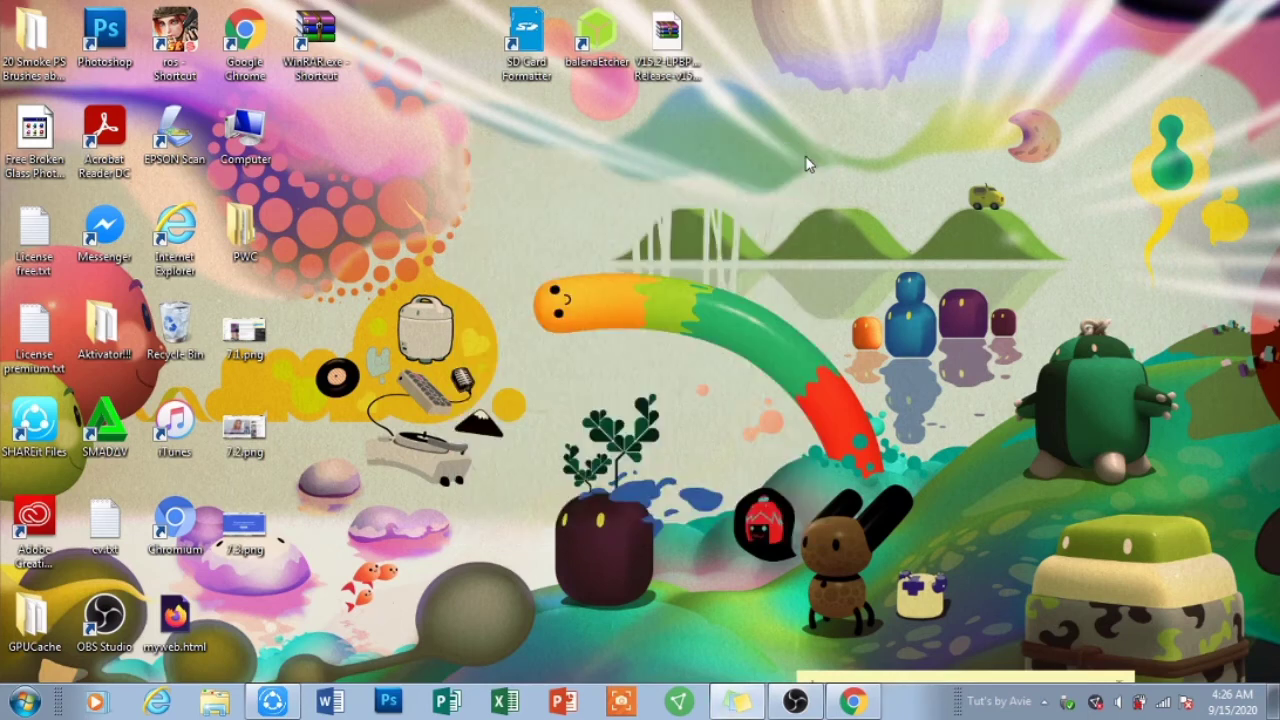
Launch balenaEtcher and load V15.2-LPBPisoWifiV2OrangePi Release-v15.2-NEW.zip from the Desktop as the image
double_click(612, 36)
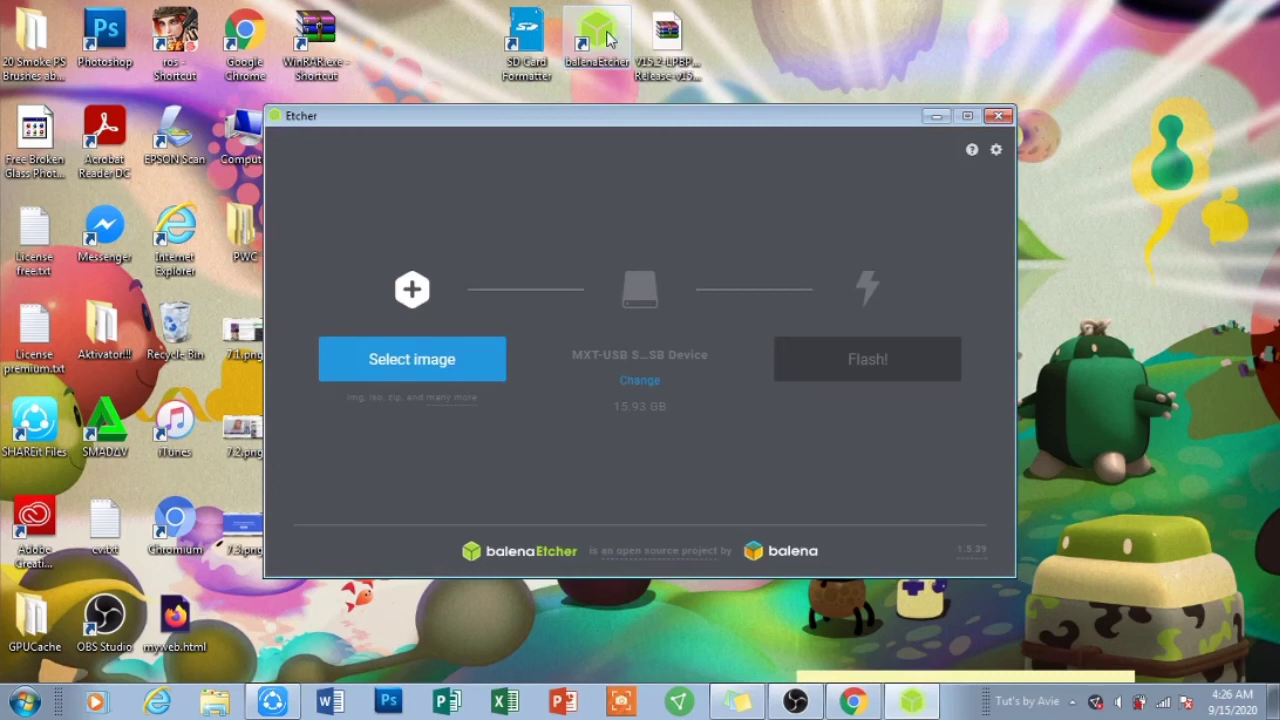
click(428, 357)
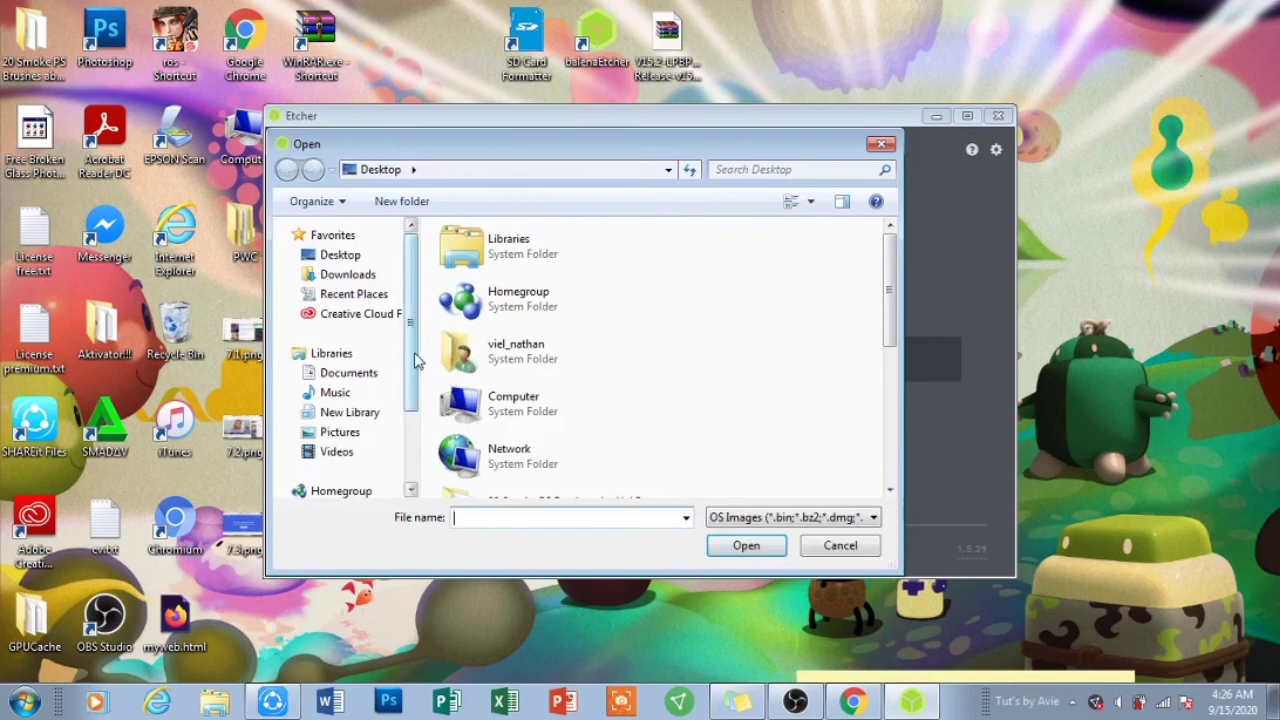
click(350, 276)
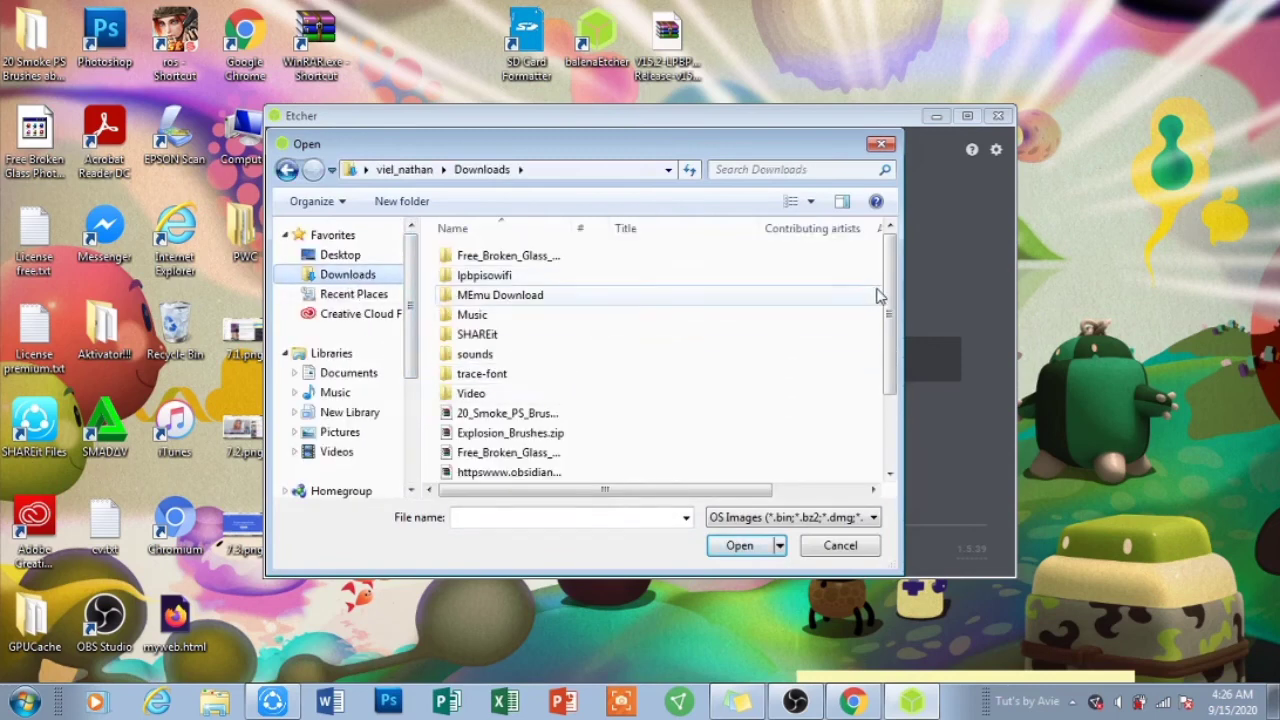
drag(891, 286, 884, 220)
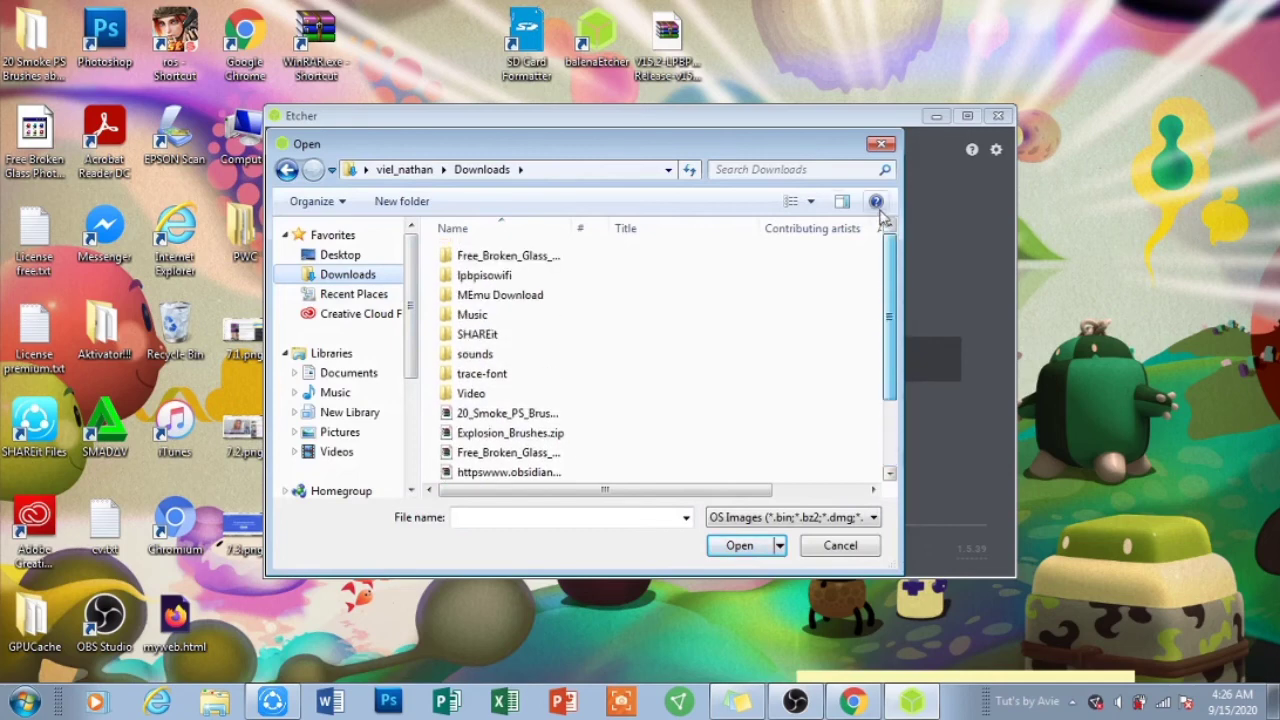
click(338, 254)
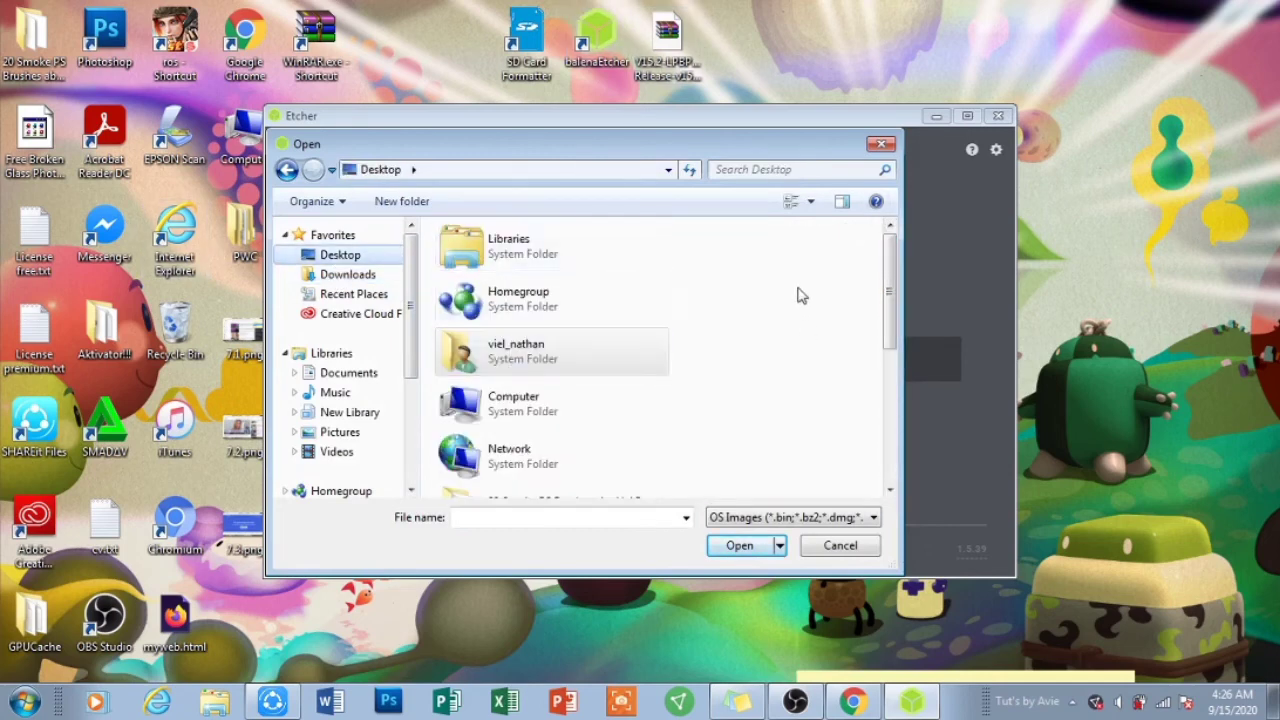
drag(891, 263, 861, 398)
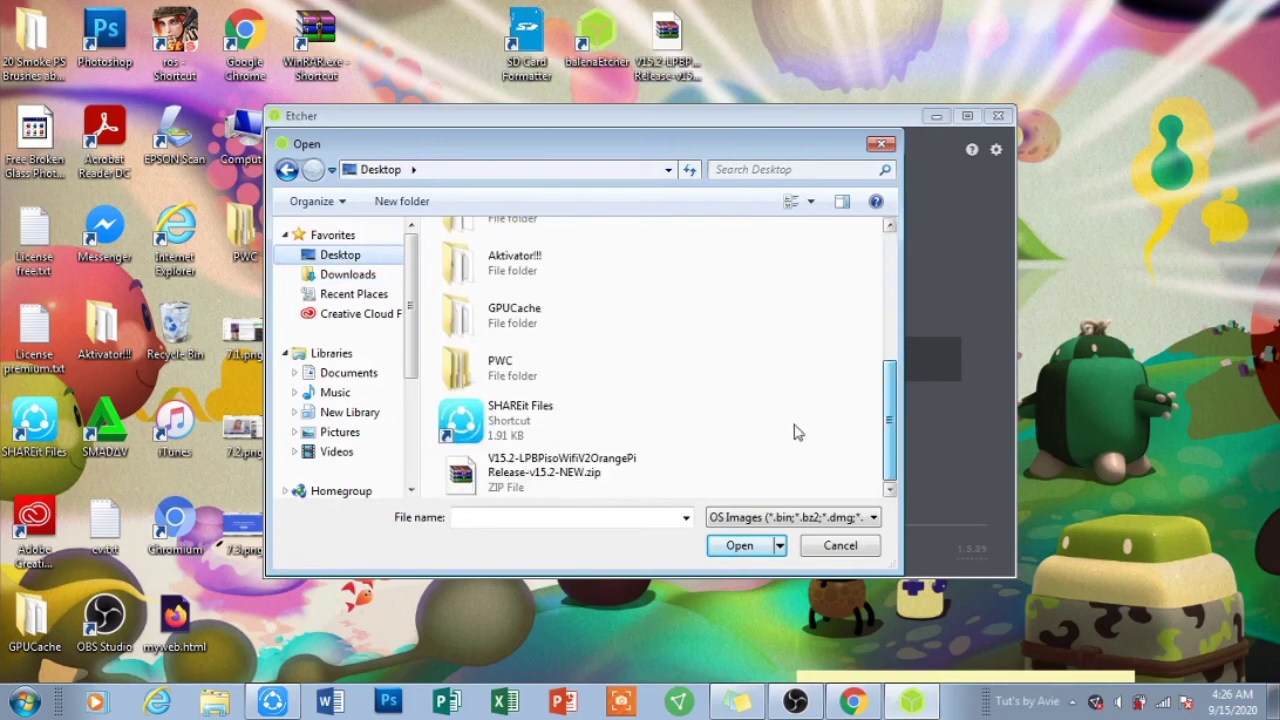
click(545, 478)
click(724, 550)
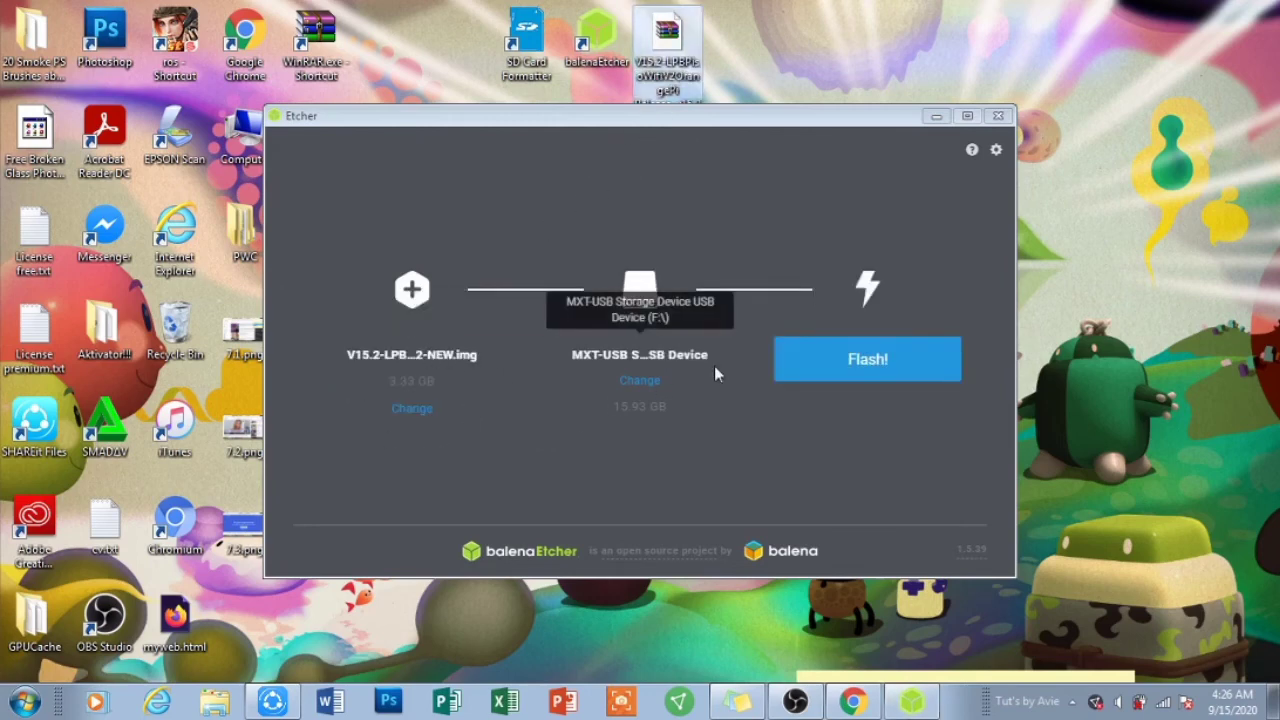
Confirm the MXT-USB Storage Device on F:\ as the target drive and flash the image to it
click(640, 382)
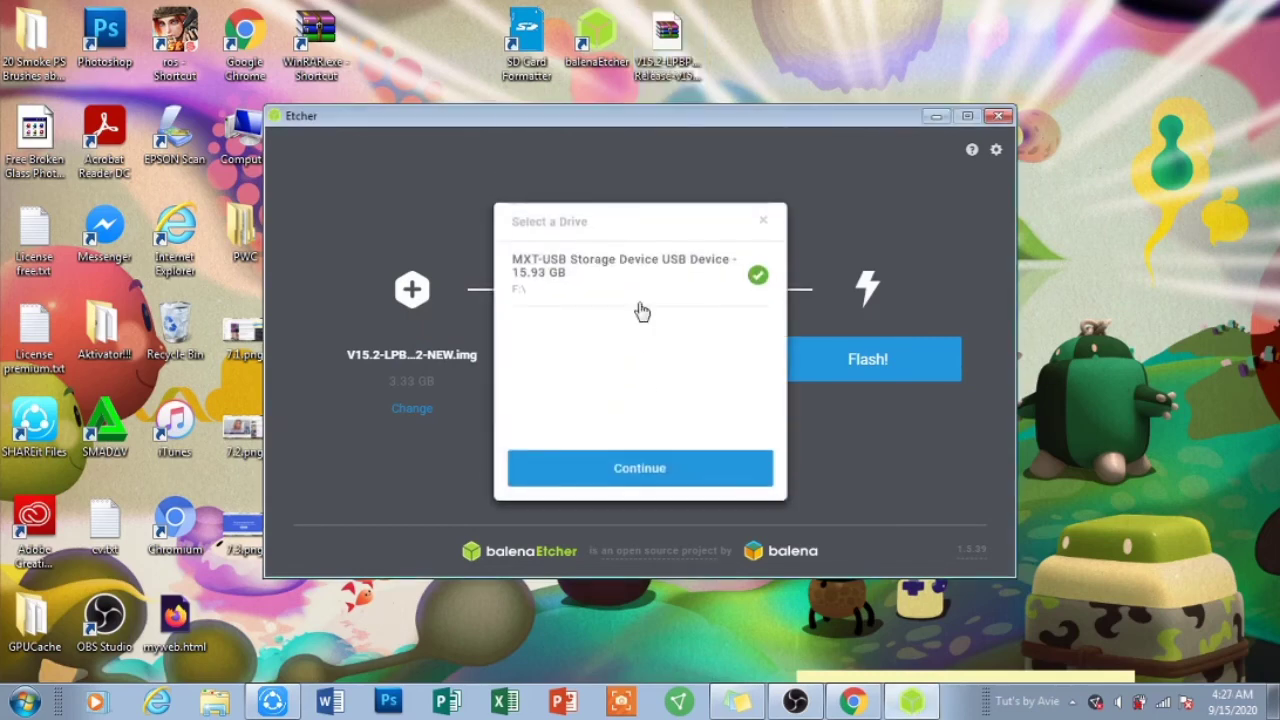
click(648, 476)
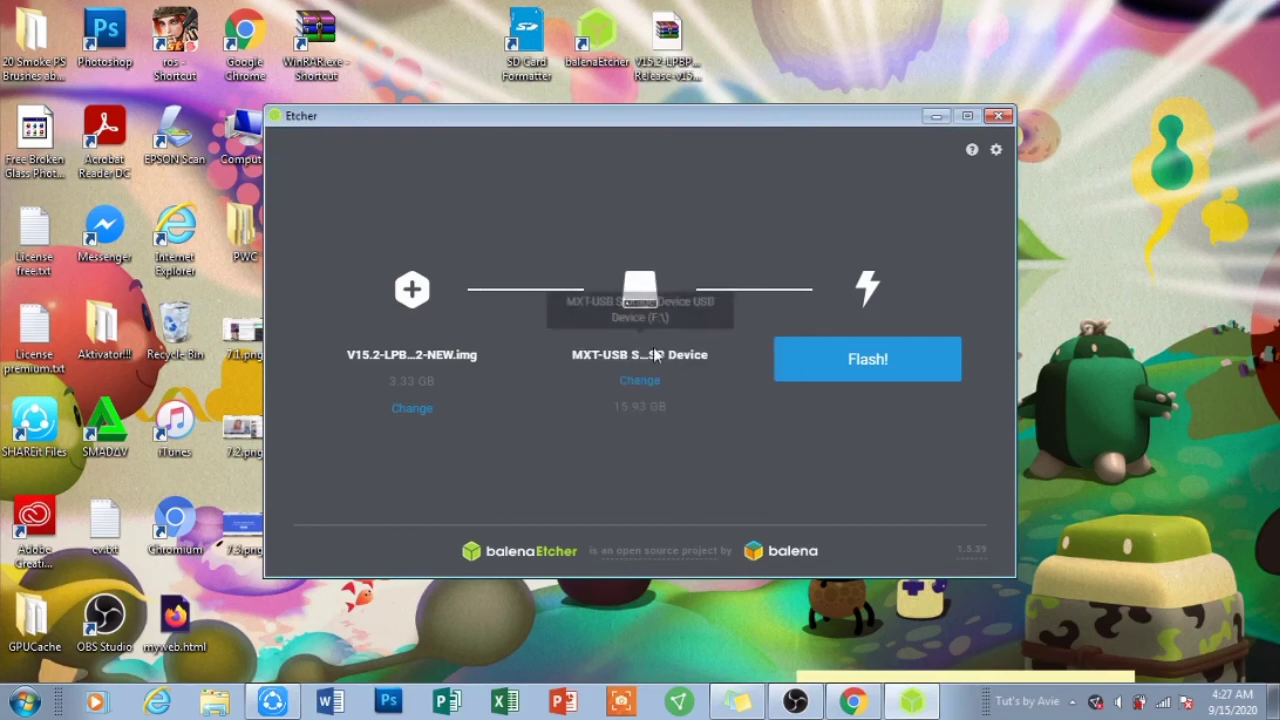
click(855, 364)
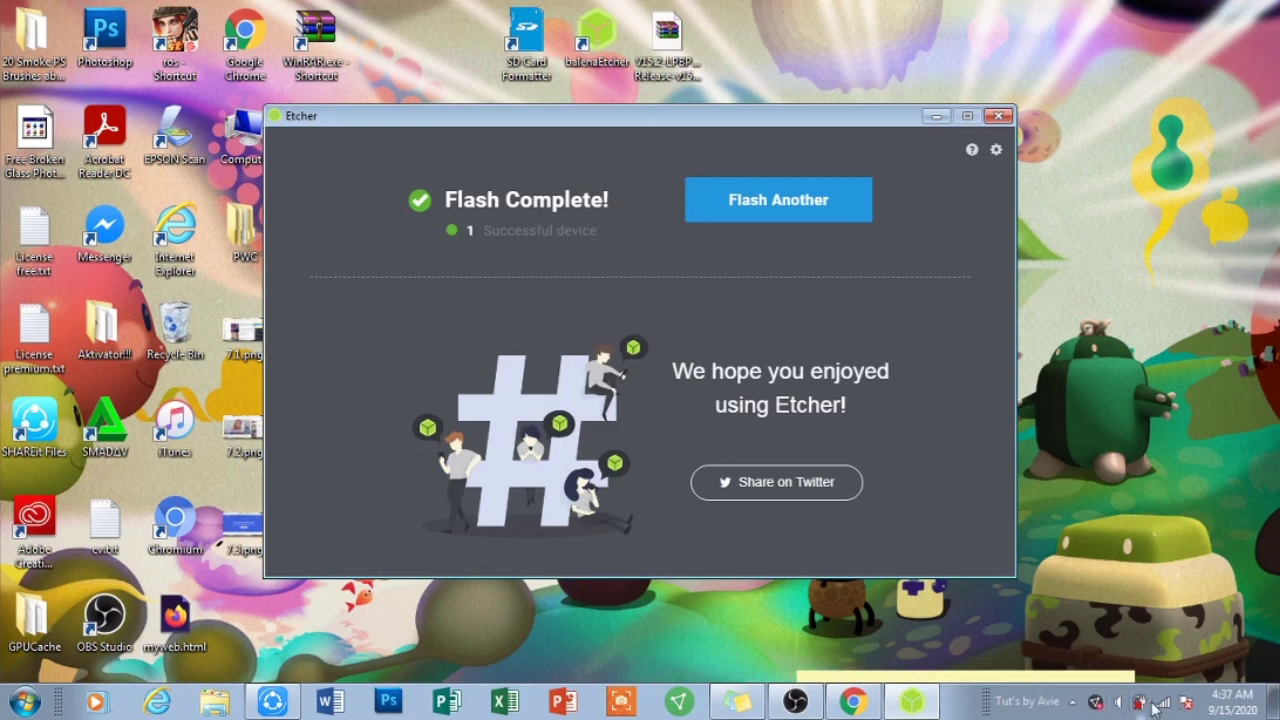
Safely eject the flashed SD card from the computer
click(1072, 702)
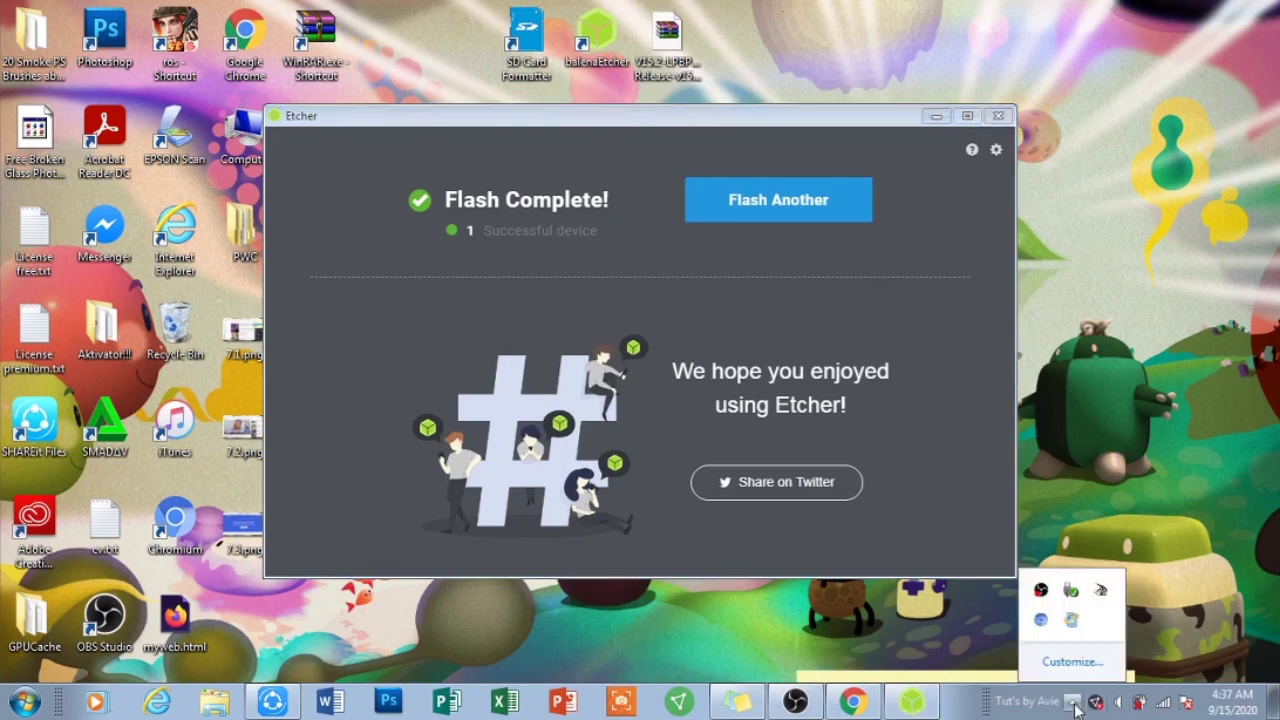
click(1070, 597)
click(1092, 632)
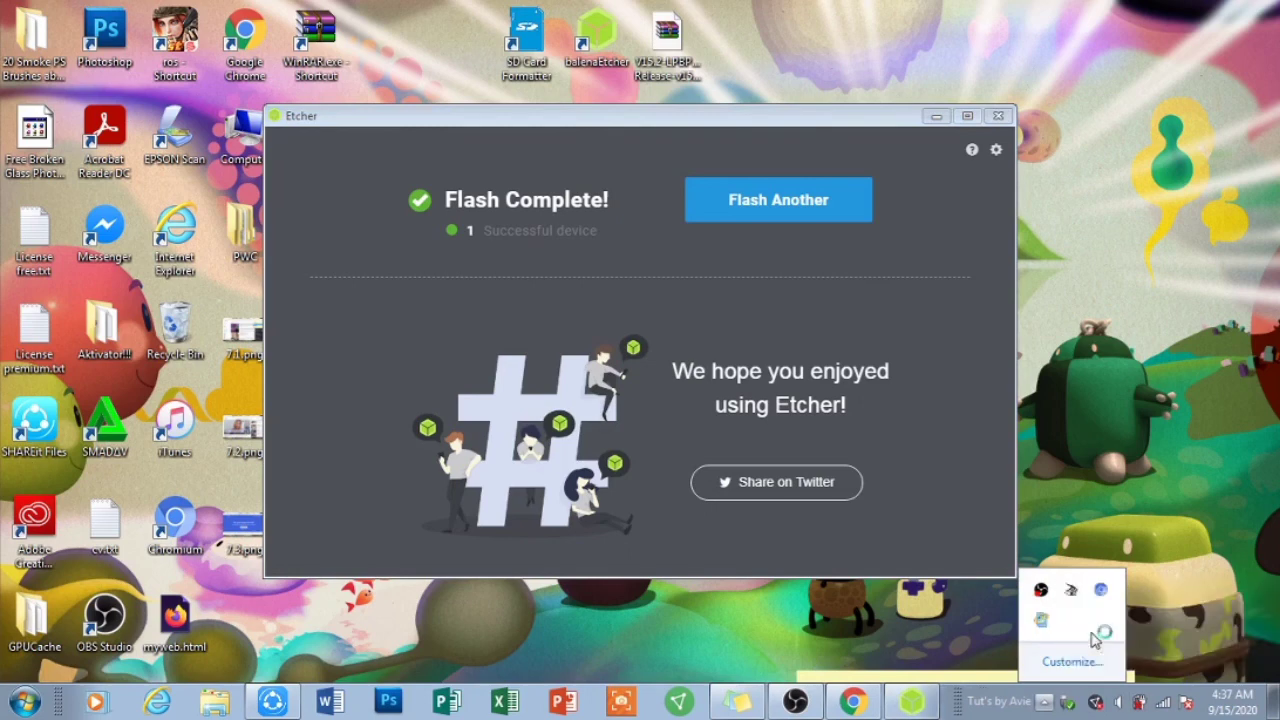
click(977, 688)
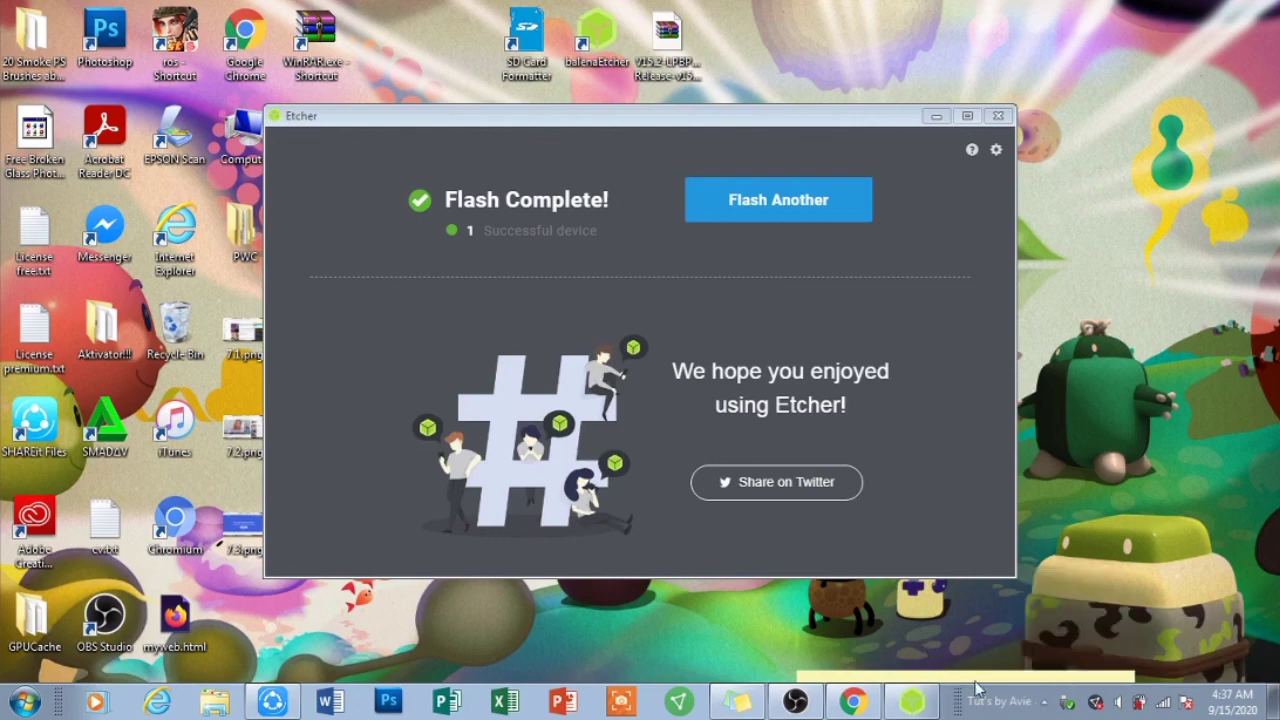